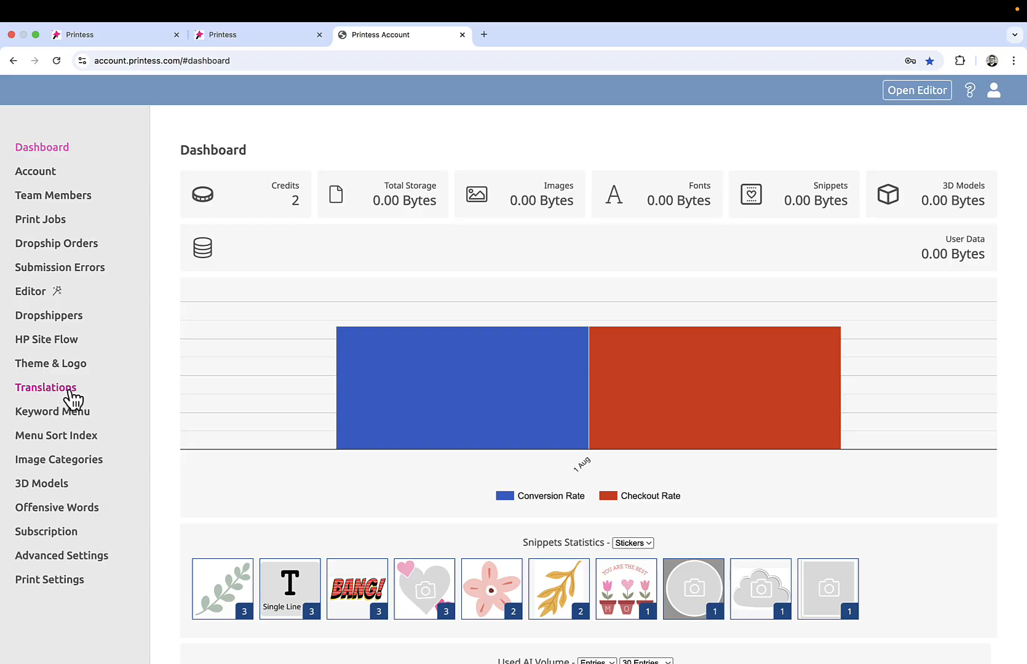
- Open the account's translations and look through the "ui" entries of the English translation table
{"action": "left_click", "coordinate": [72, 394]}
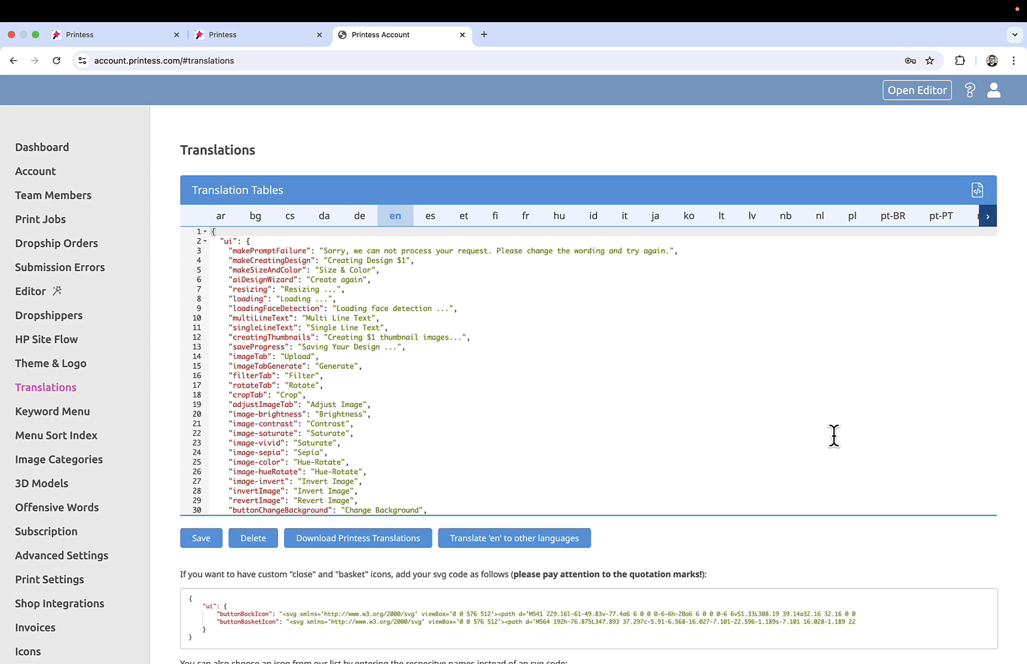
{"action": "left_click", "coordinate": [224, 241]}
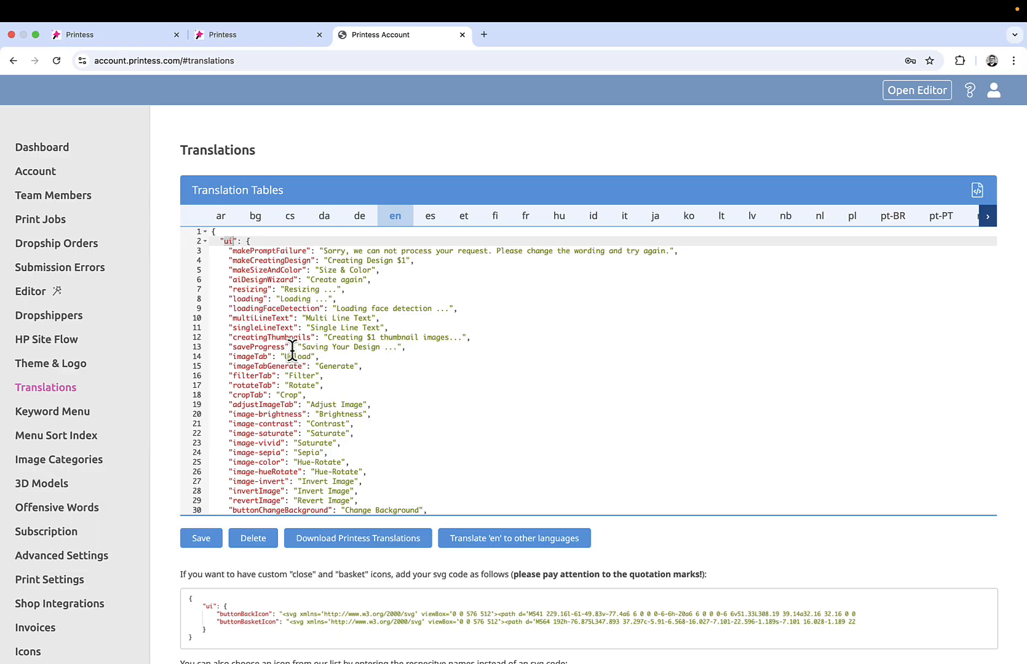
{"action": "scroll", "coordinate": [314, 427], "scroll_direction": "down", "scroll_amount": 1}
{"action": "scroll", "coordinate": [315, 428], "scroll_direction": "down", "scroll_amount": 20}
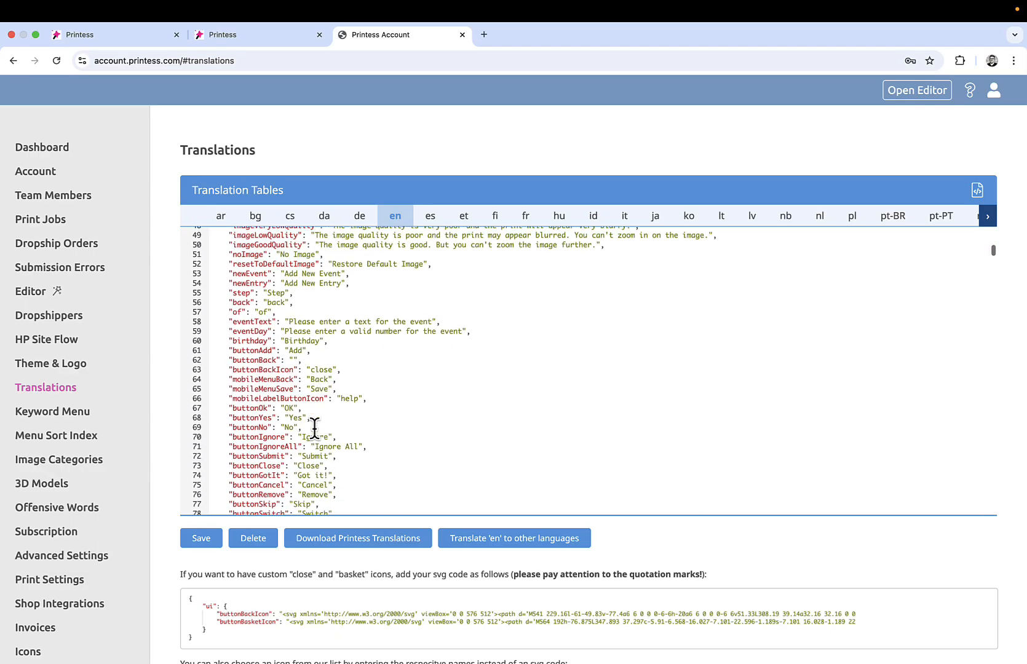
{"action": "scroll", "coordinate": [315, 427], "scroll_direction": "down", "scroll_amount": 2}
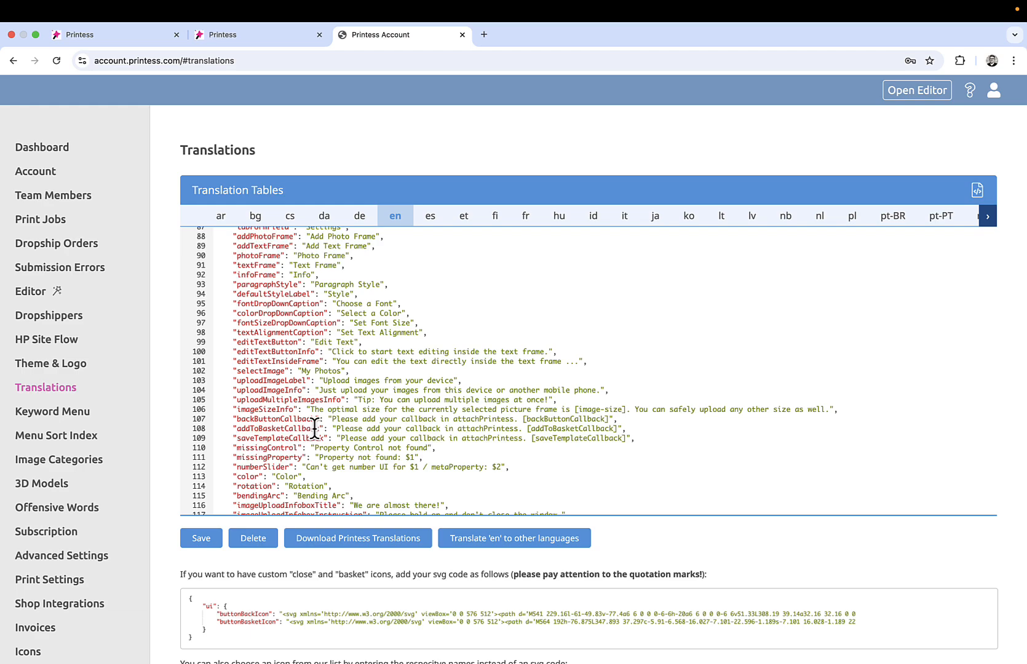
{"action": "scroll", "coordinate": [315, 428], "scroll_direction": "down", "scroll_amount": 4}
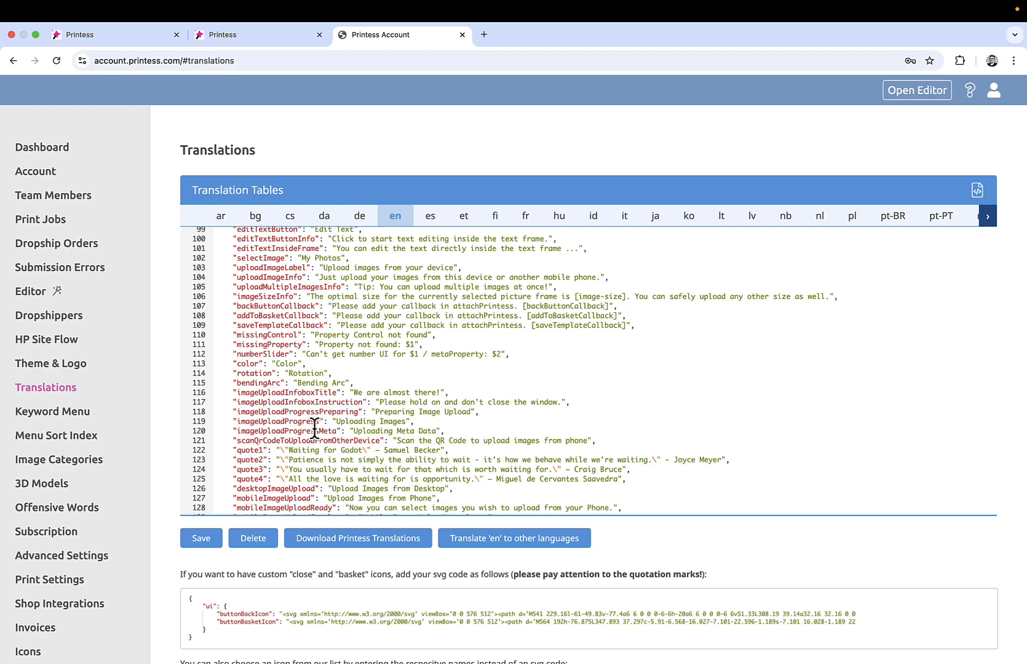
- Download the Printess translations for English, open the JSON file in the code editor and search it for "Add to Basket"
{"action": "left_click", "coordinate": [353, 541]}
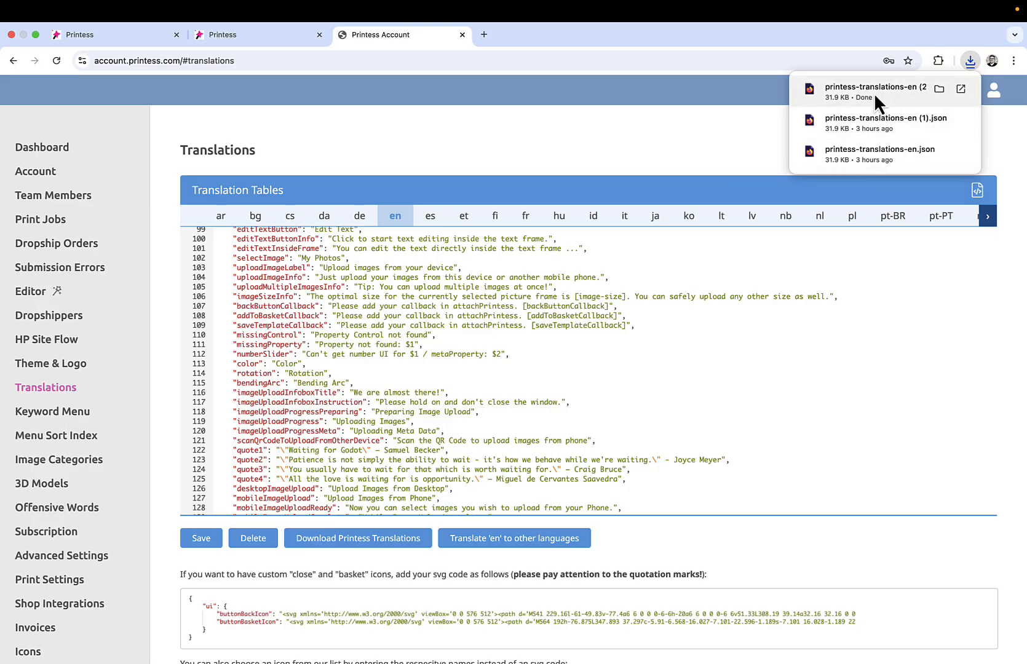
{"action": "left_click", "coordinate": [875, 93]}
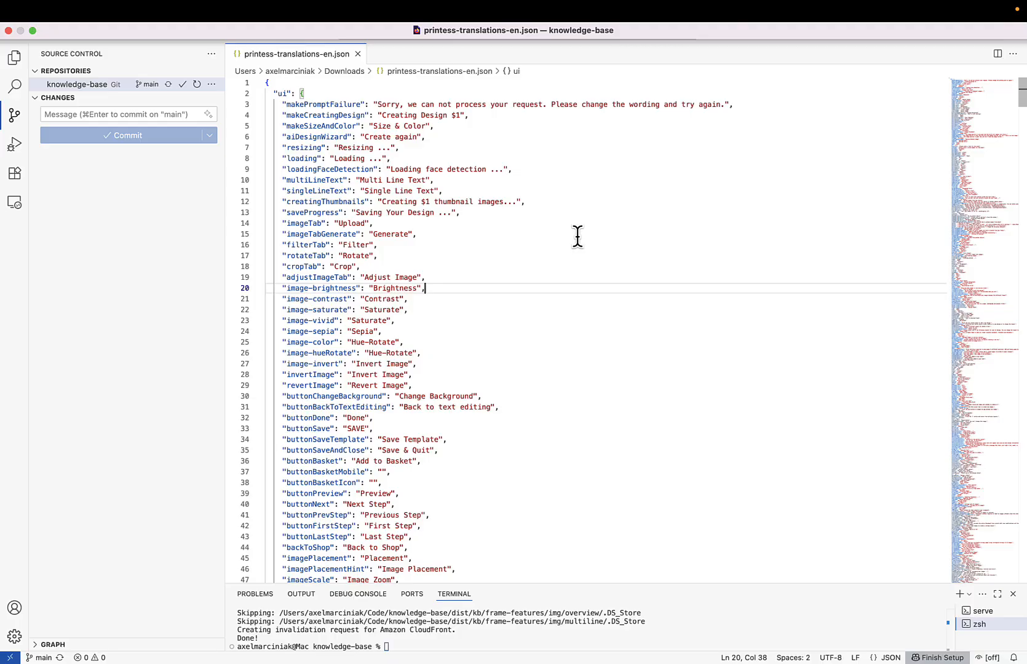
{"action": "key", "text": "super+f"}
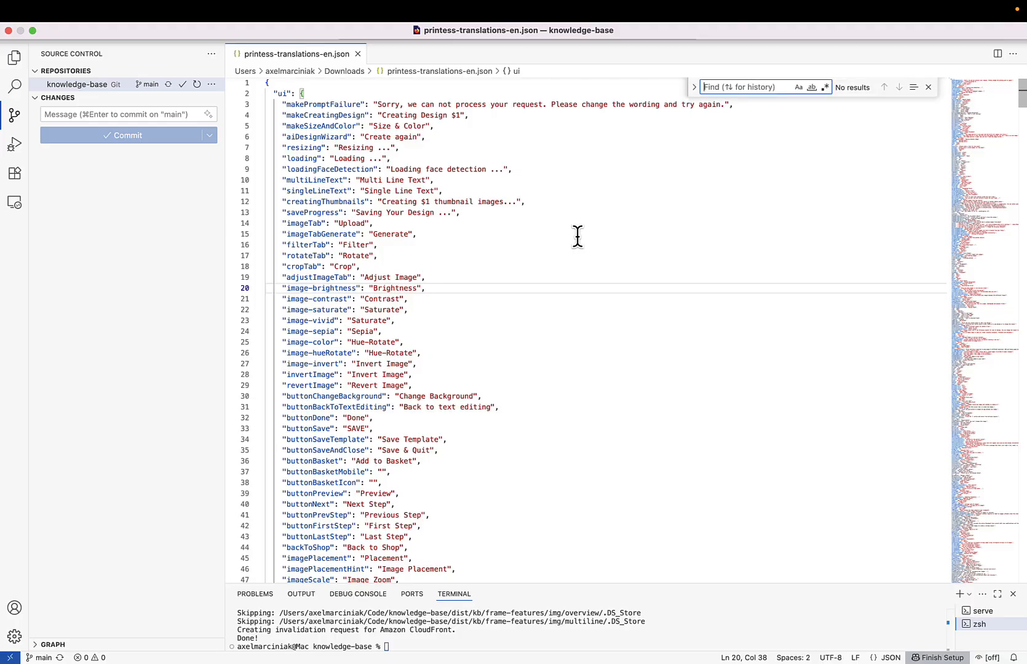
{"action": "type", "text": "Add"}
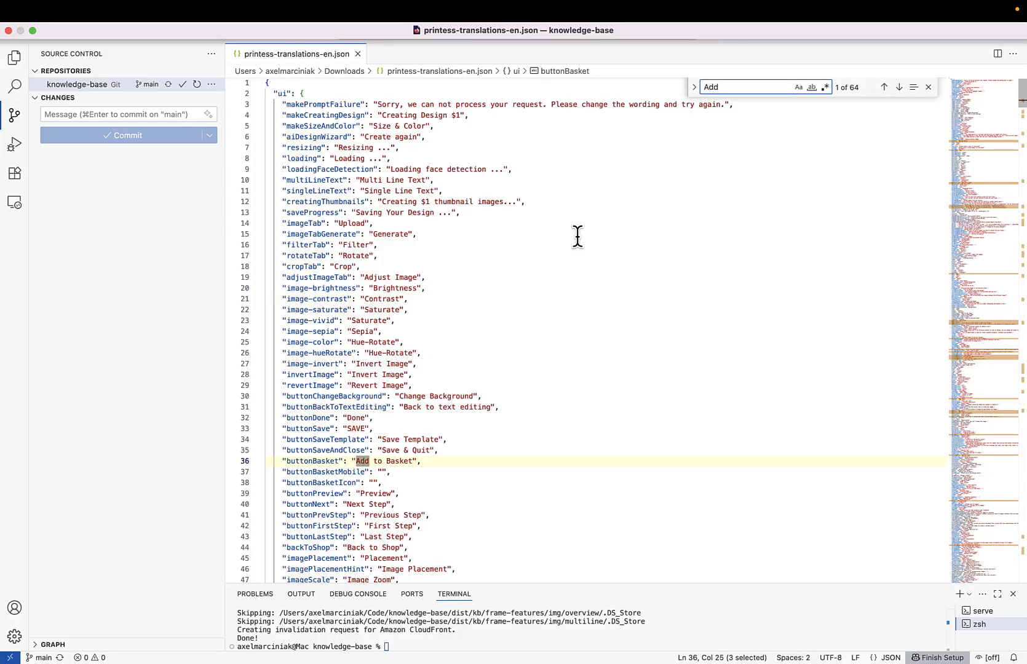
{"action": "type", "text": " to Basket"}
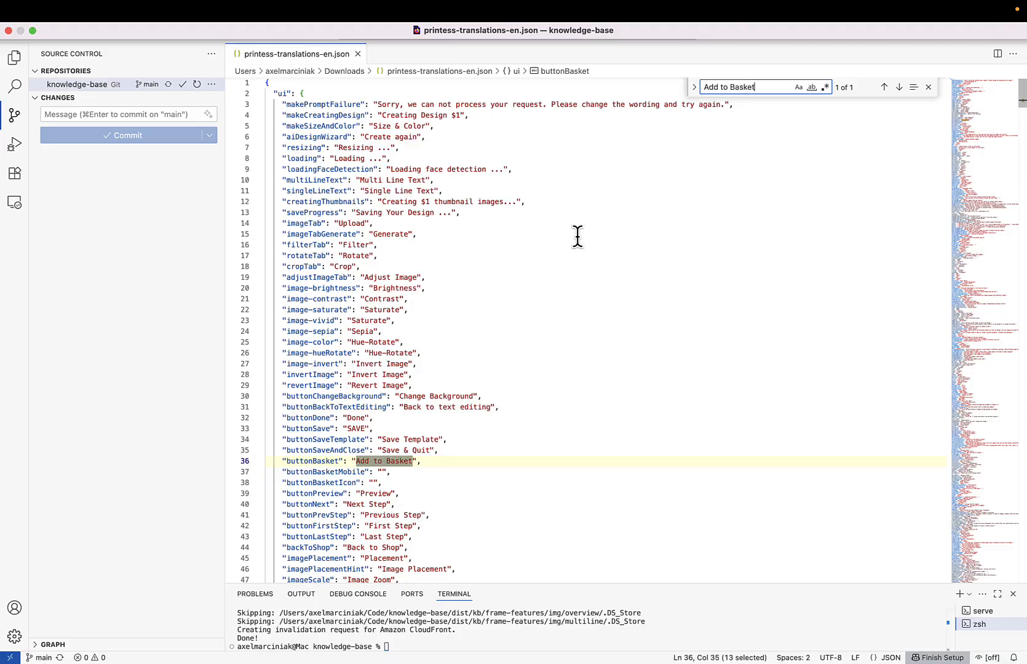
- Copy the "buttonBasket" entry into a new "ui" section below "usage" in the English translation table of the Printess account
{"action": "left_click", "coordinate": [339, 460]}
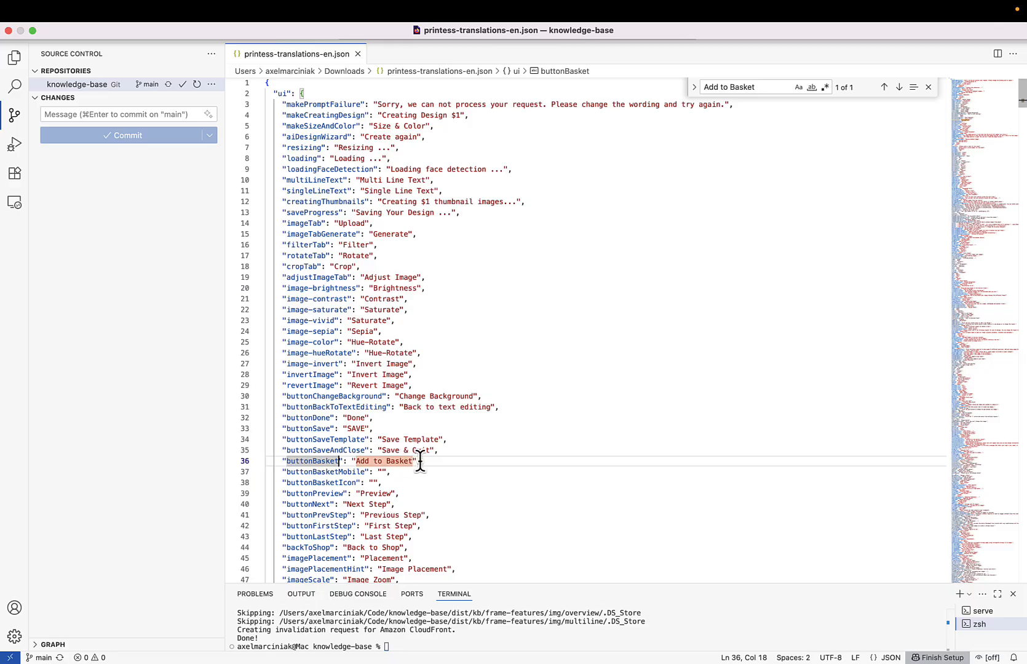
{"action": "left_click_drag", "start_coordinate": [421, 463], "coordinate": [282, 466]}
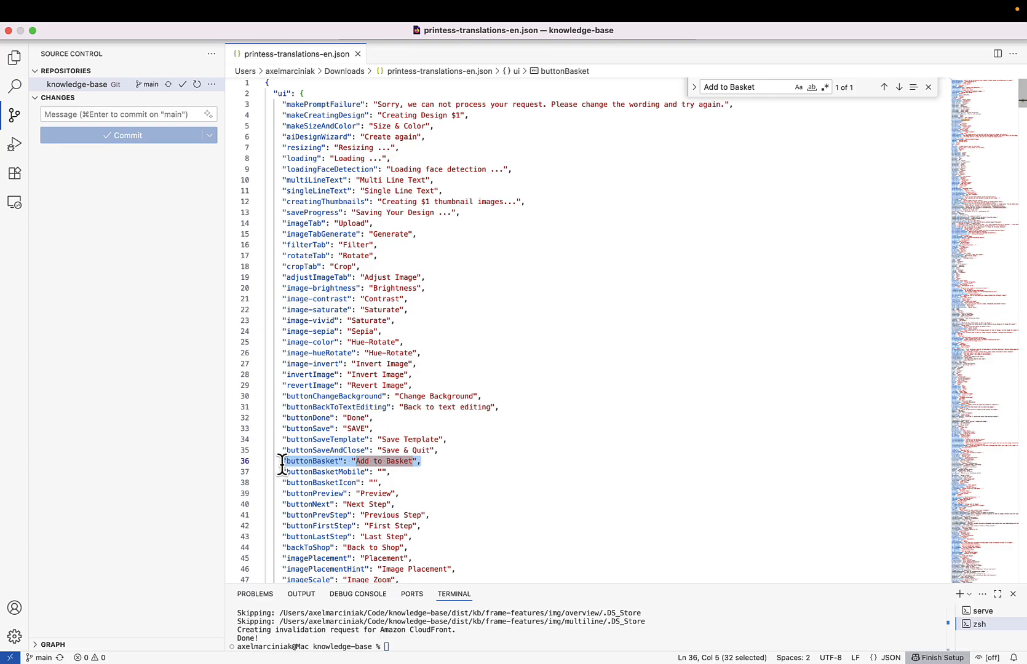
{"action": "key", "text": "super+Tab"}
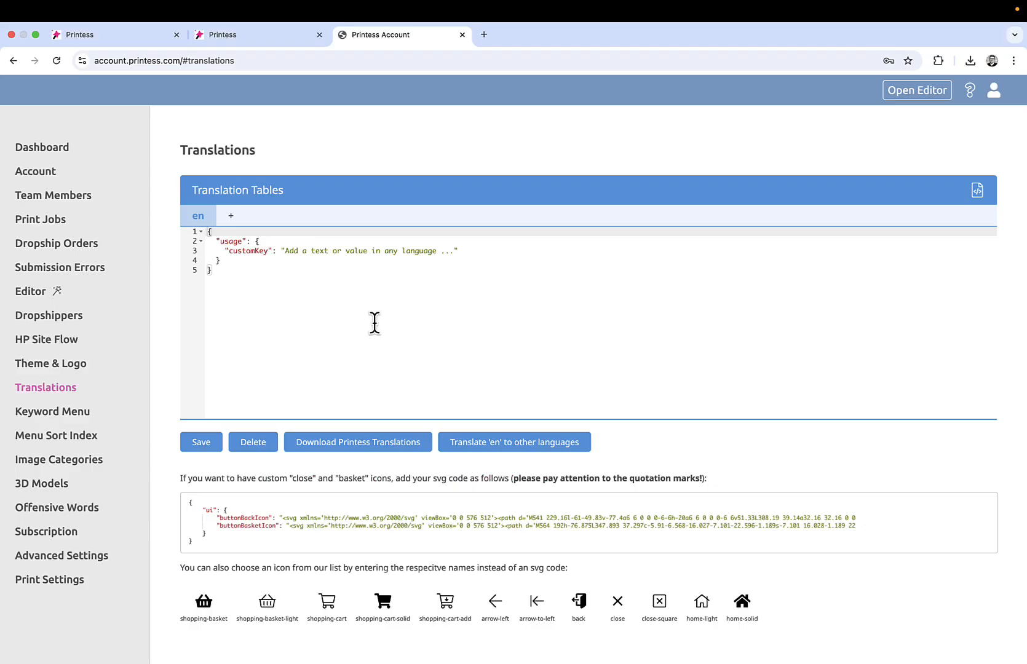
{"action": "left_click", "coordinate": [222, 260]}
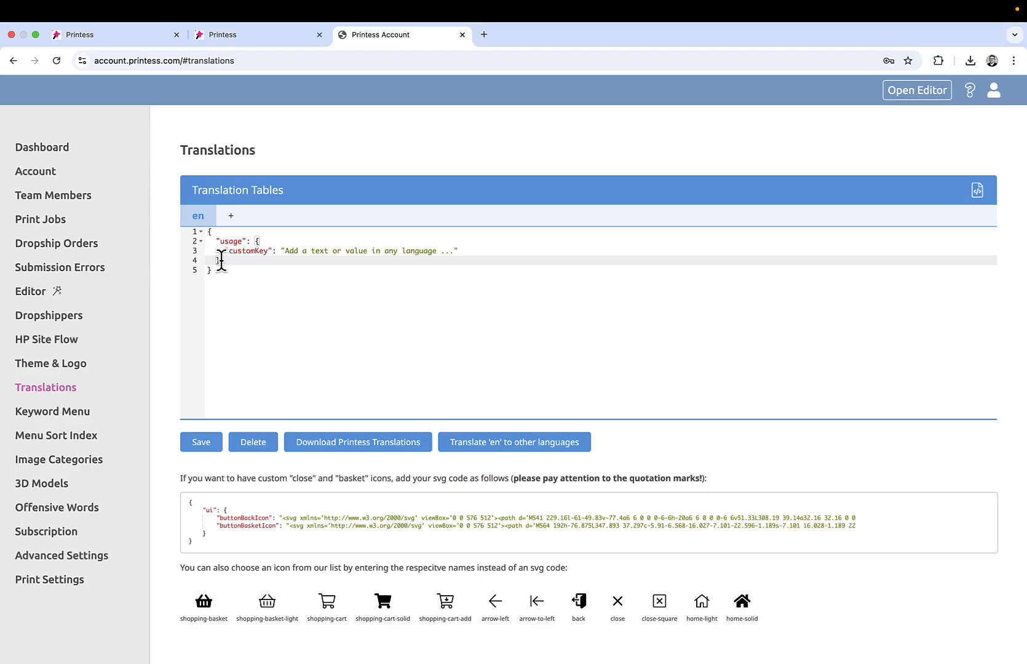
{"action": "key", "text": "Return"}
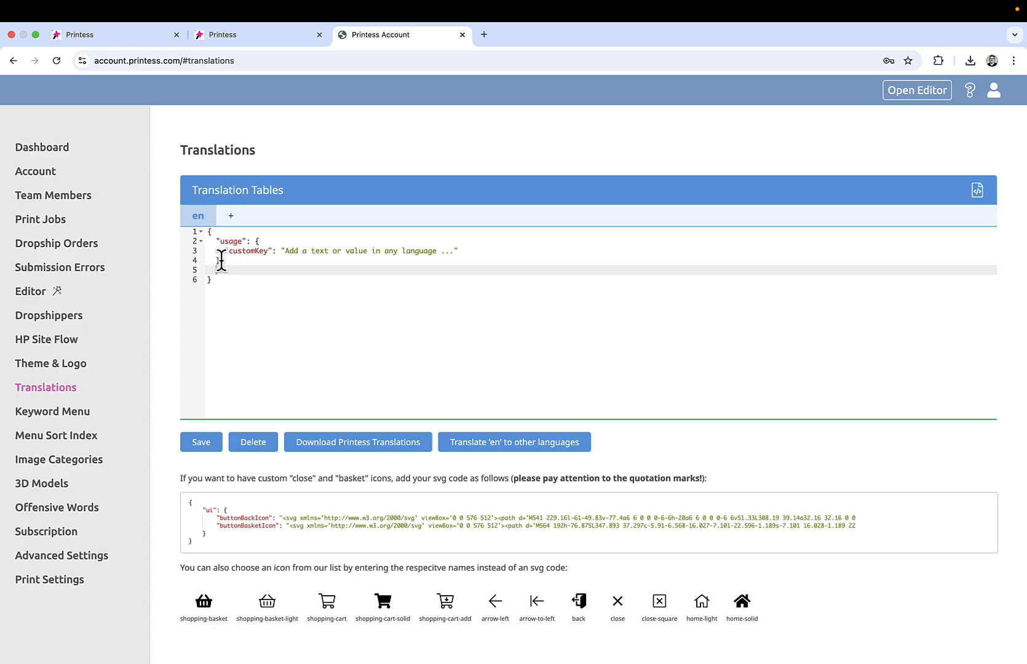
{"action": "type", "text": "\"ui\": { \"buttonBasket\": \"Add to Basket\", }"}
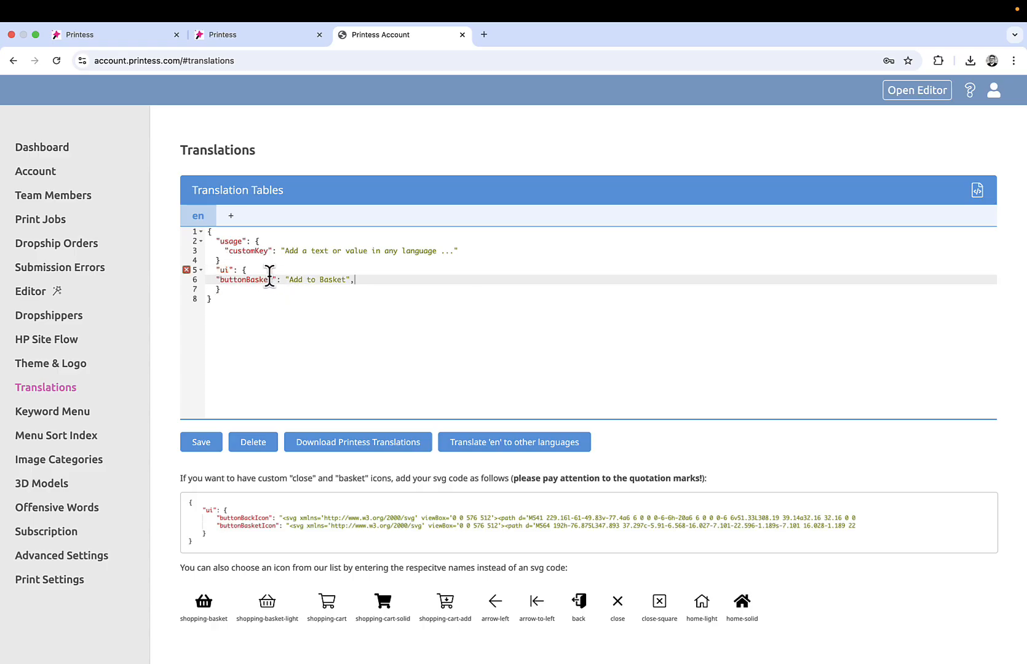
- Correct the JSON by adding a comma after the "usage" section and removing the trailing comma after the "buttonBasket" entry
{"action": "left_click", "coordinate": [220, 260]}
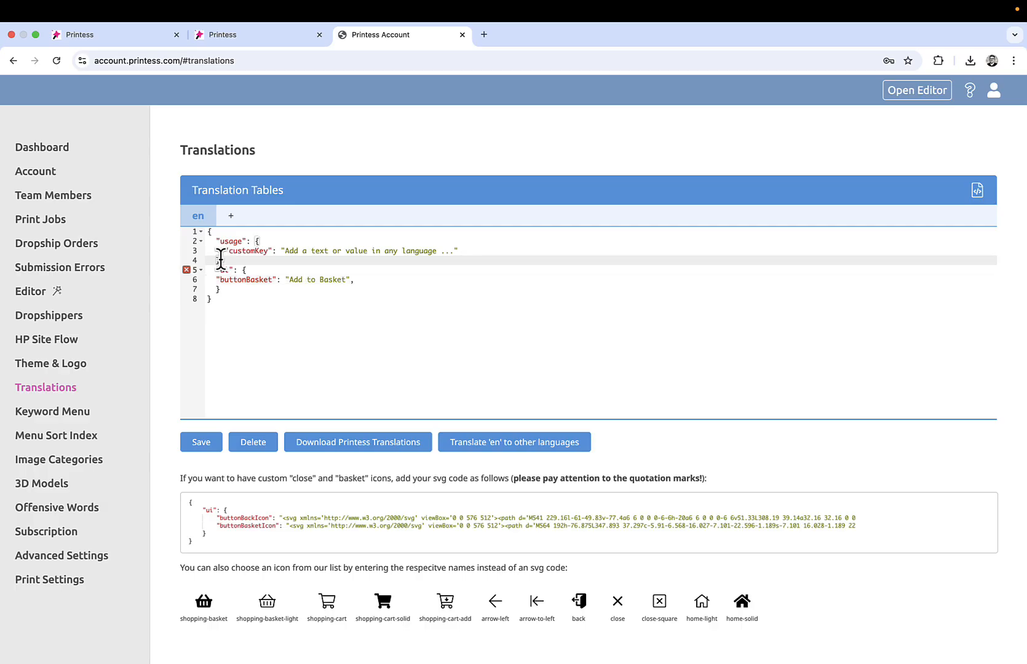
{"action": "type", "text": ","}
{"action": "left_click", "coordinate": [355, 278]}
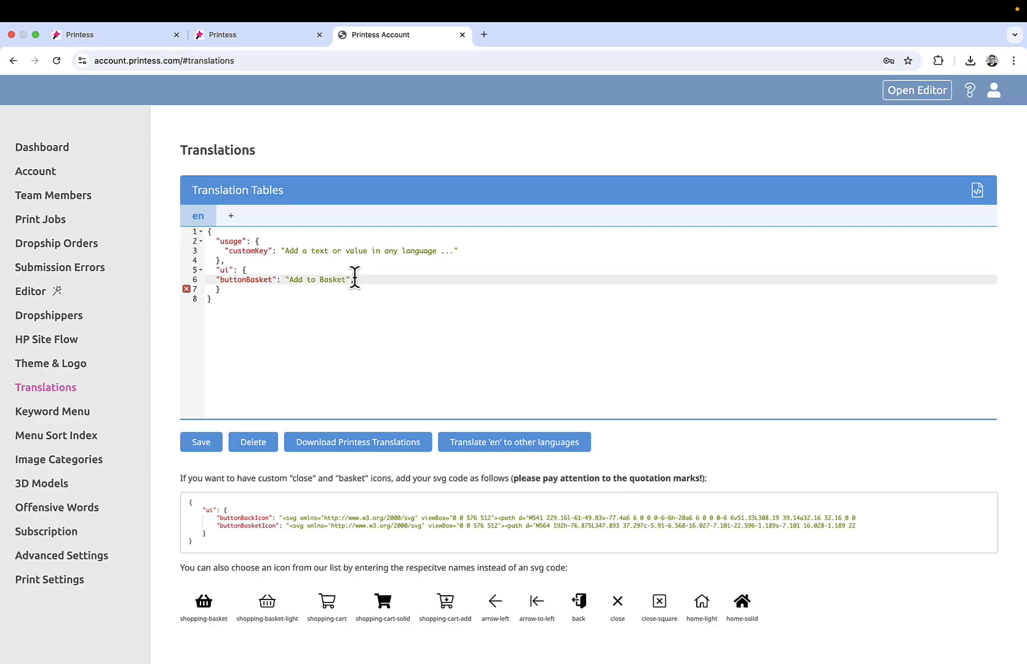
{"action": "key", "text": "BackSpace"}
{"action": "left_click", "coordinate": [322, 303]}
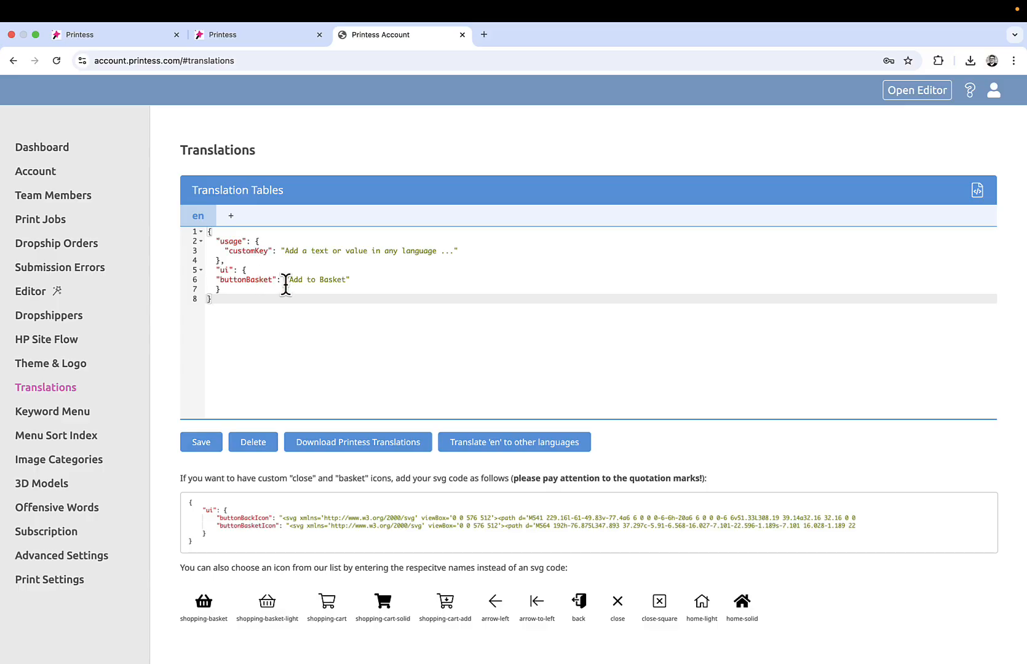
- Change the "buttonBasket" text to "Into Basket" and save the English translation table
{"action": "left_click", "coordinate": [320, 280]}
{"action": "key", "text": "alt+BackSpace"}
{"action": "key", "text": "alt+BackSpace"}
{"action": "type", "text": "Into"}
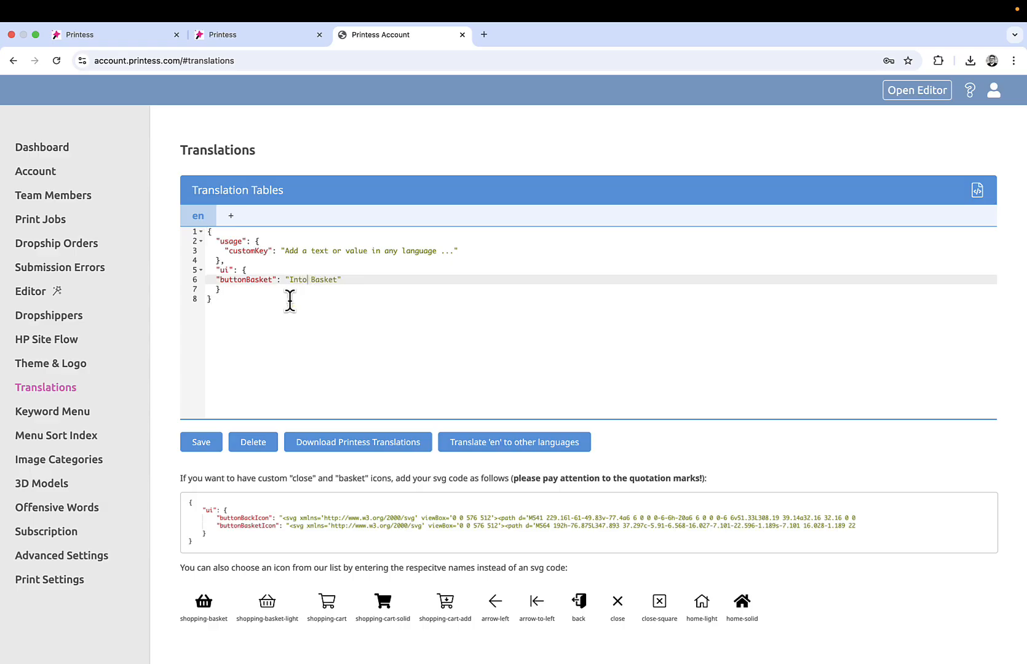
{"action": "left_click", "coordinate": [201, 443]}
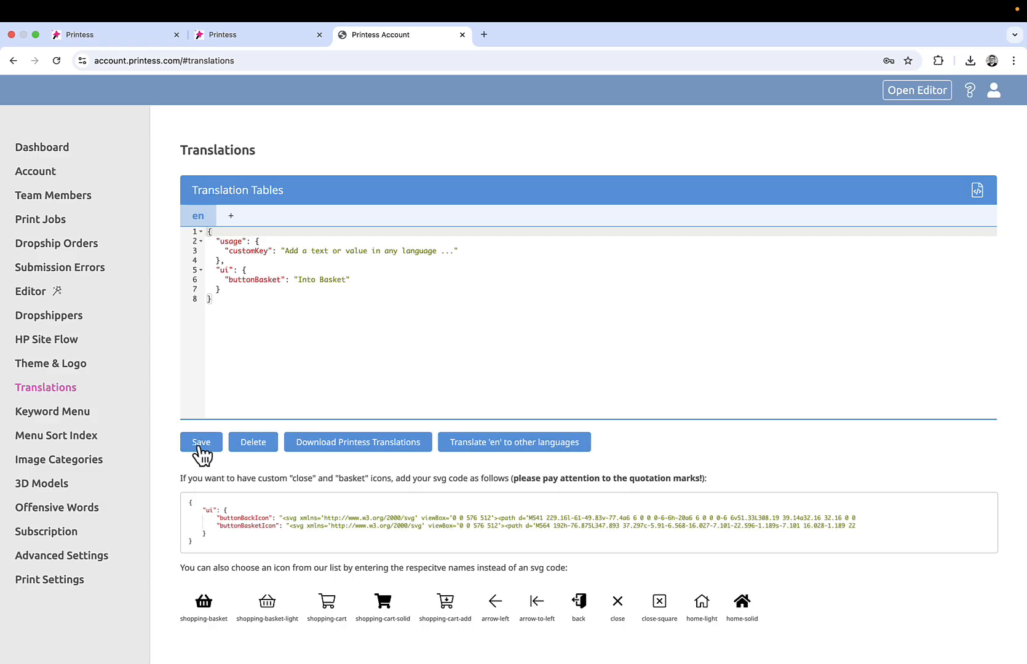
- Check the basket button's text in the Printess editor's buyer view, then return to the "buttonBasket" key in the account's translation table
{"action": "left_click", "coordinate": [94, 39]}
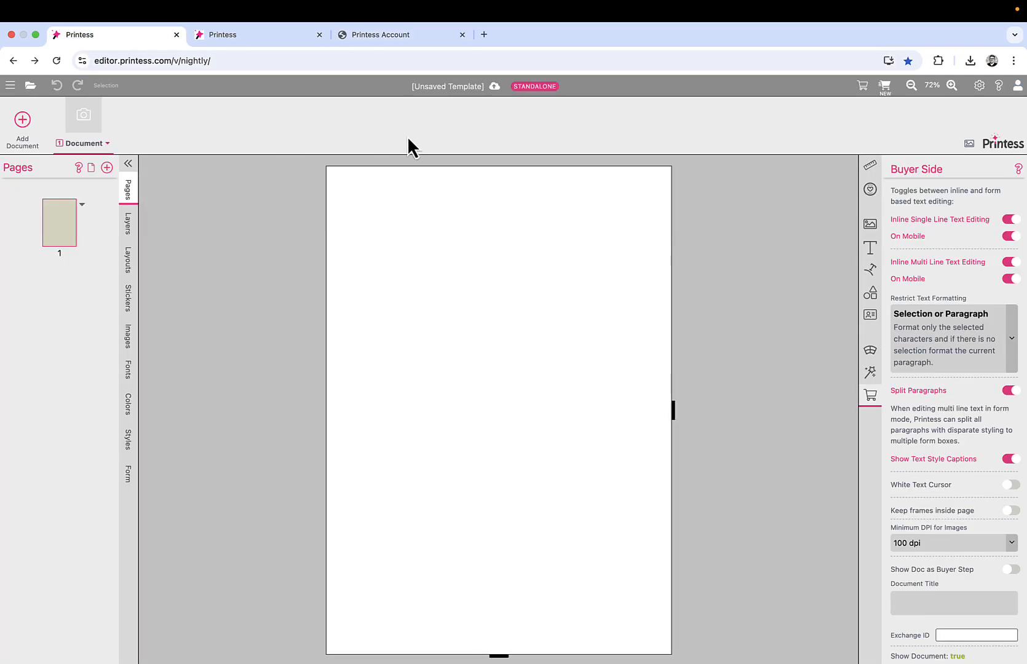
{"action": "left_click", "coordinate": [887, 92]}
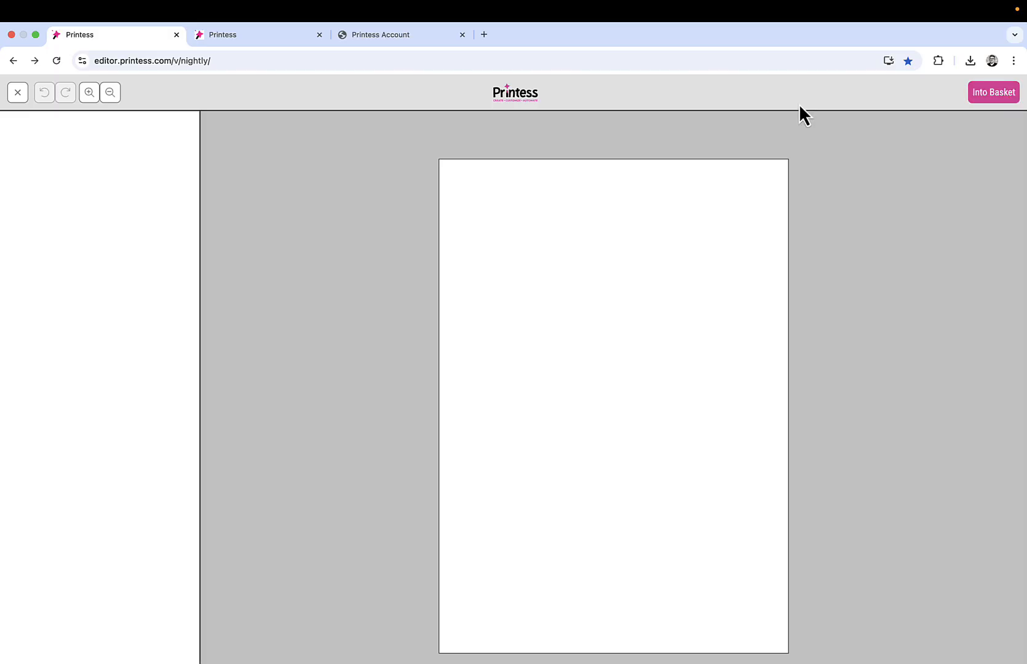
{"action": "left_click", "coordinate": [409, 37]}
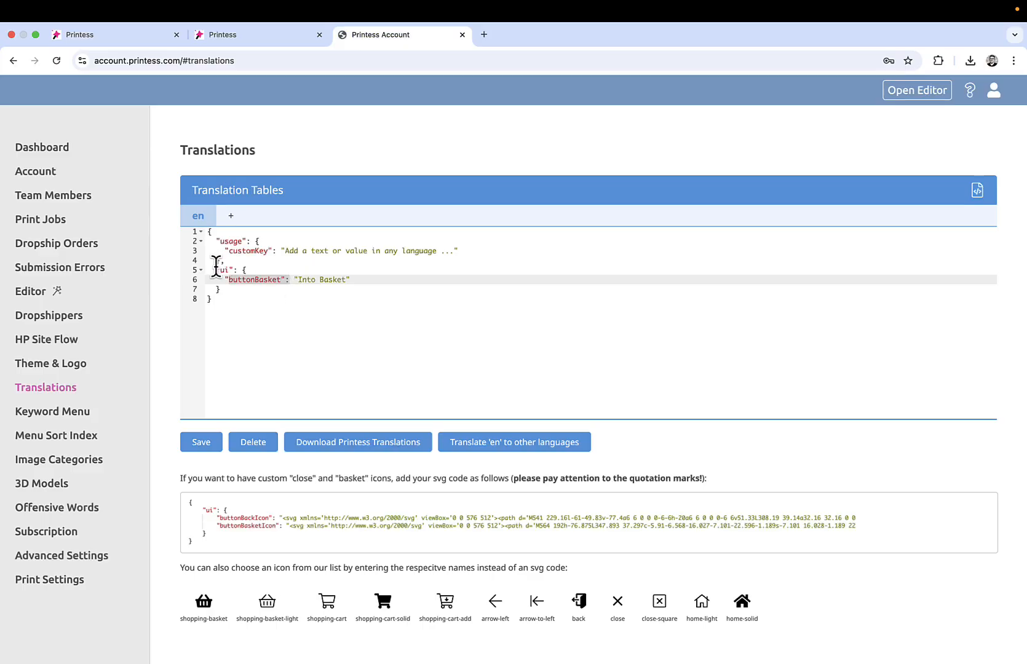
{"action": "left_click", "coordinate": [227, 269]}
{"action": "left_click_drag", "start_coordinate": [229, 280], "coordinate": [283, 280]}
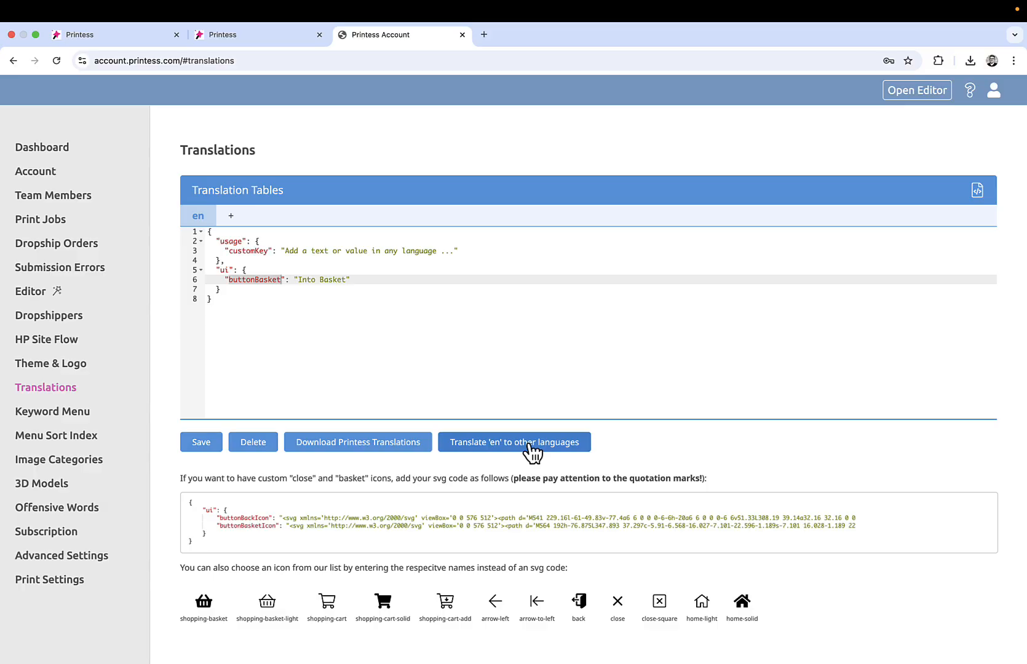
- Add the translation key "it - Italian" to the translation tables
{"action": "left_click", "coordinate": [228, 218]}
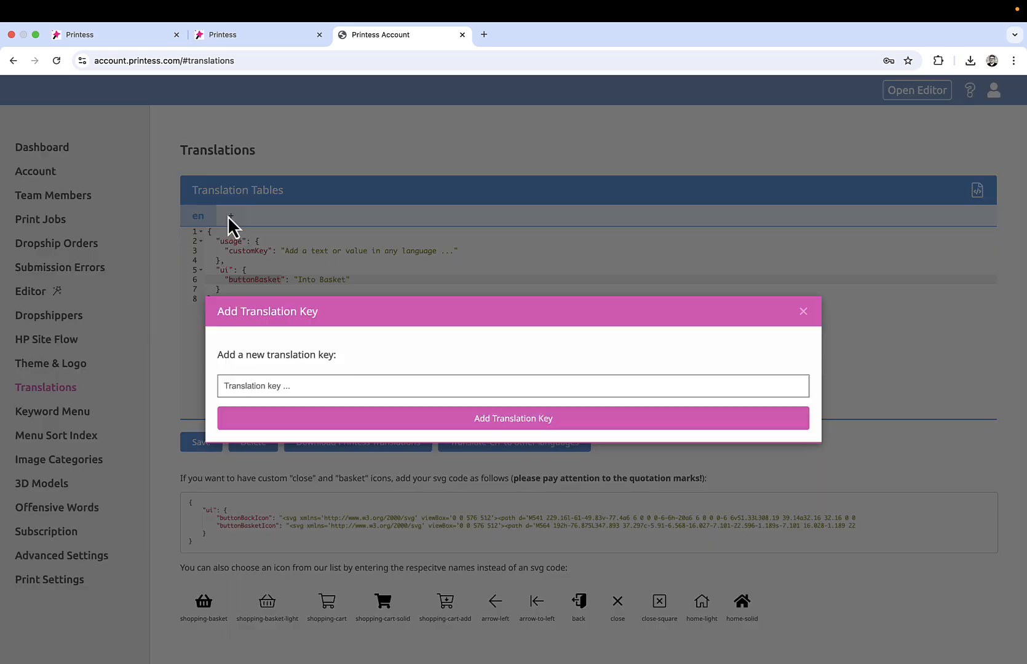
{"action": "left_click", "coordinate": [286, 386]}
{"action": "type", "text": "it"}
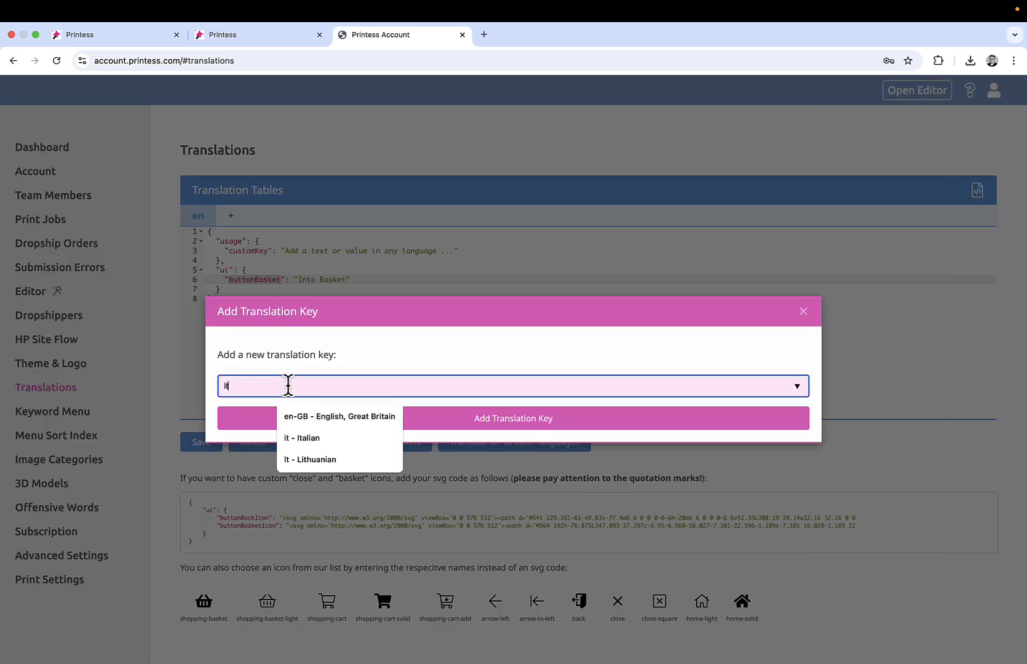
{"action": "left_click", "coordinate": [299, 437]}
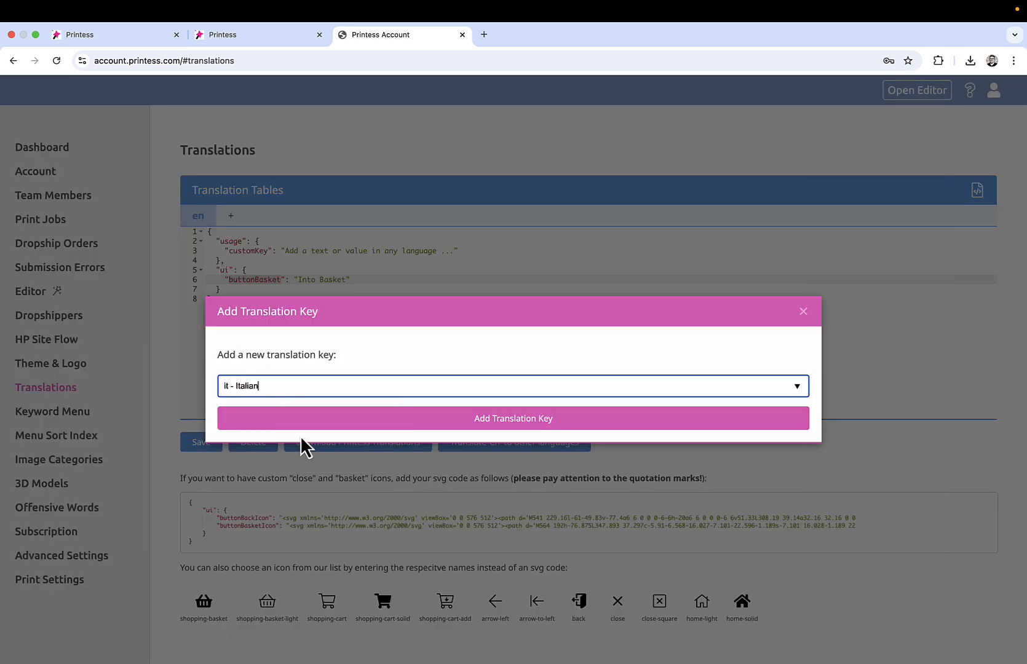
{"action": "left_click", "coordinate": [584, 420]}
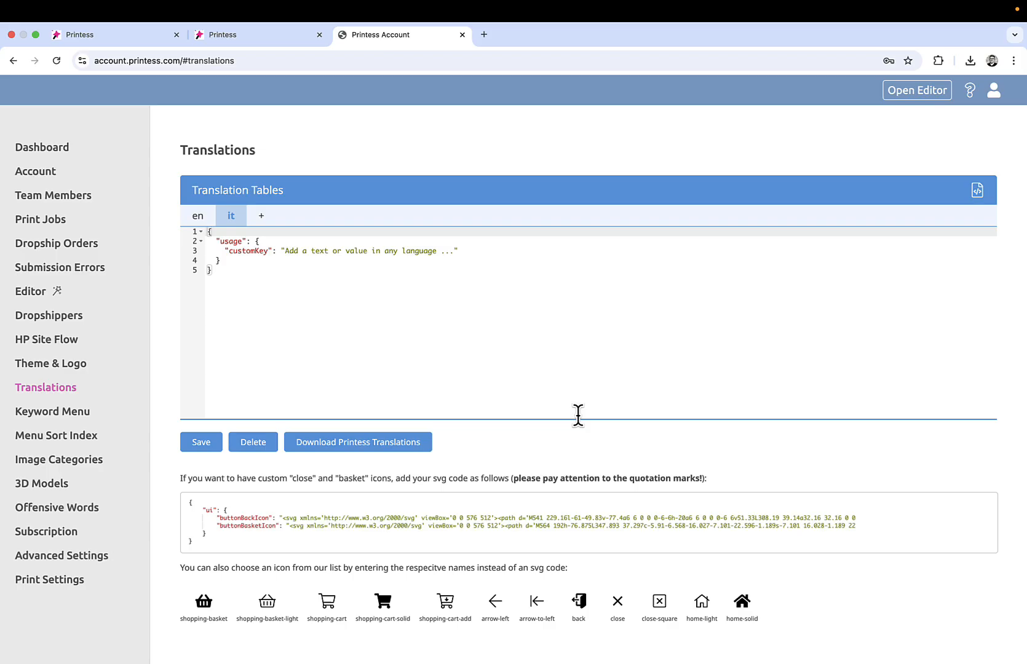
- Add the translation key "de - German" to the translation tables
{"action": "left_click", "coordinate": [263, 216]}
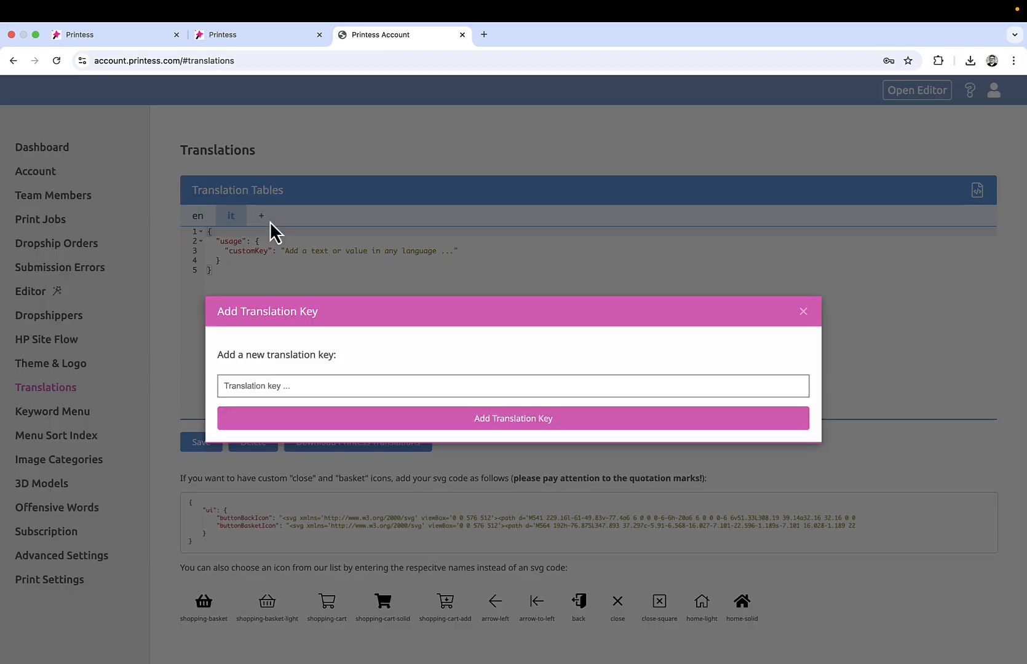
{"action": "left_click", "coordinate": [331, 379]}
{"action": "type", "text": "de"}
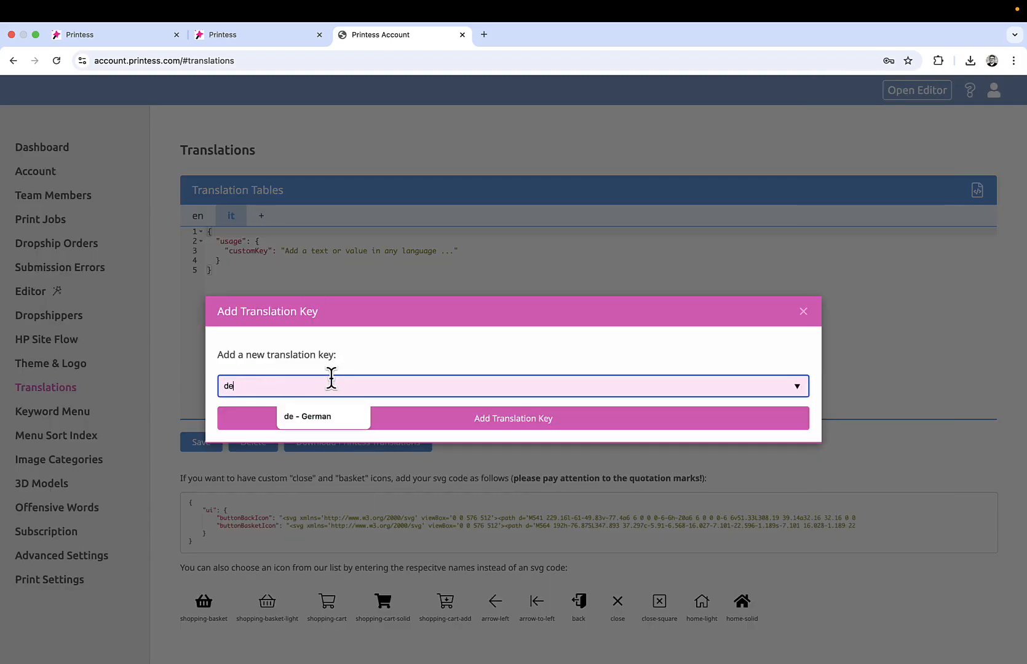
{"action": "left_click", "coordinate": [337, 419]}
{"action": "left_click", "coordinate": [363, 423]}
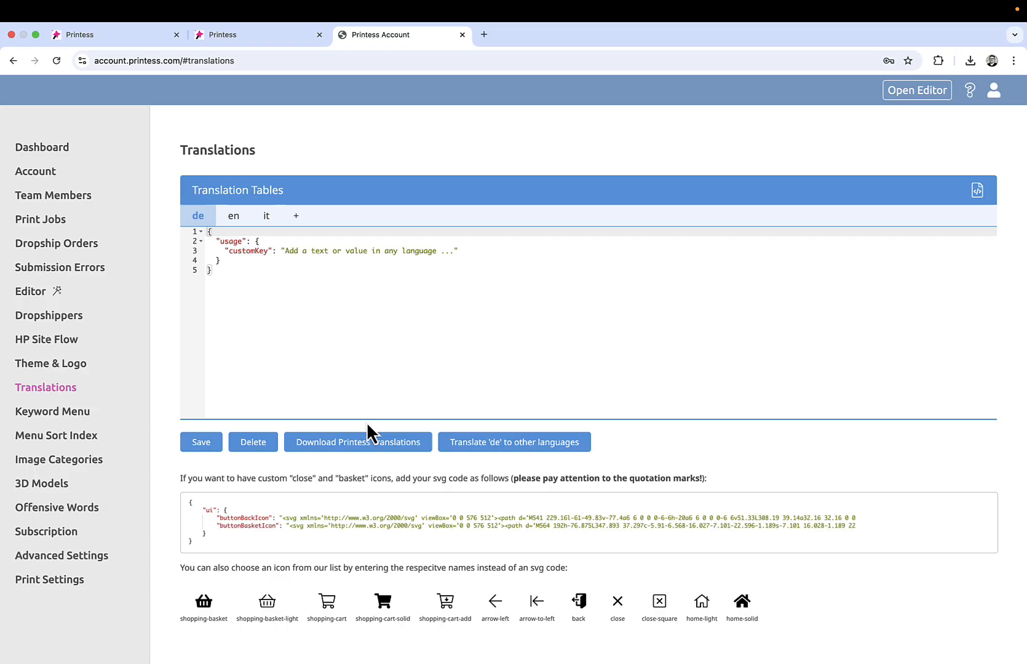
- Add the translation key "fr - French" to the translation tables
{"action": "left_click", "coordinate": [297, 216]}
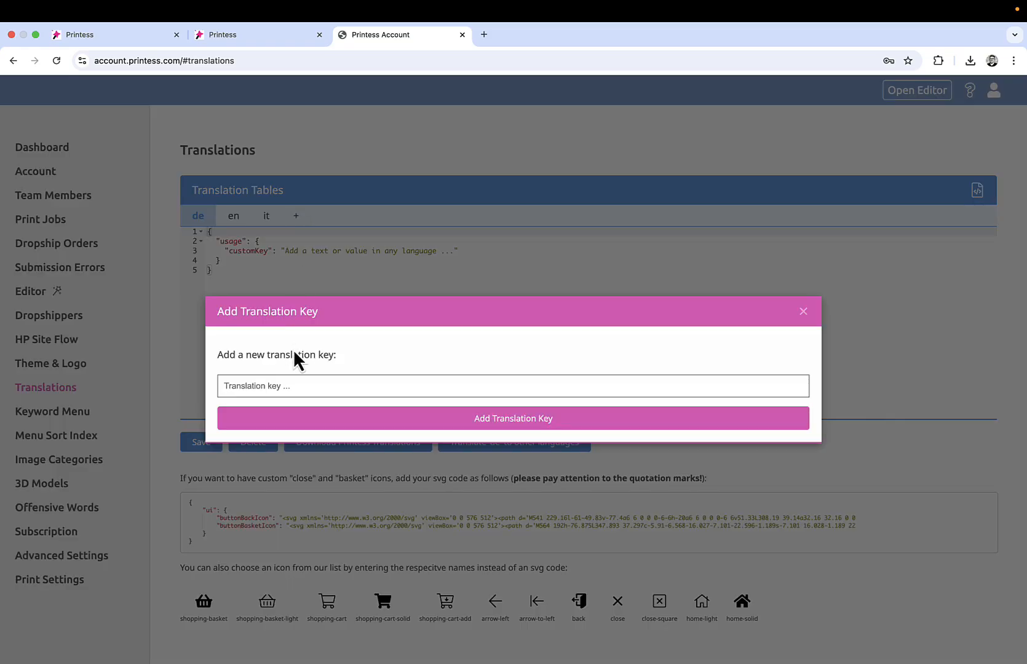
{"action": "left_click", "coordinate": [285, 389]}
{"action": "type", "text": "fr"}
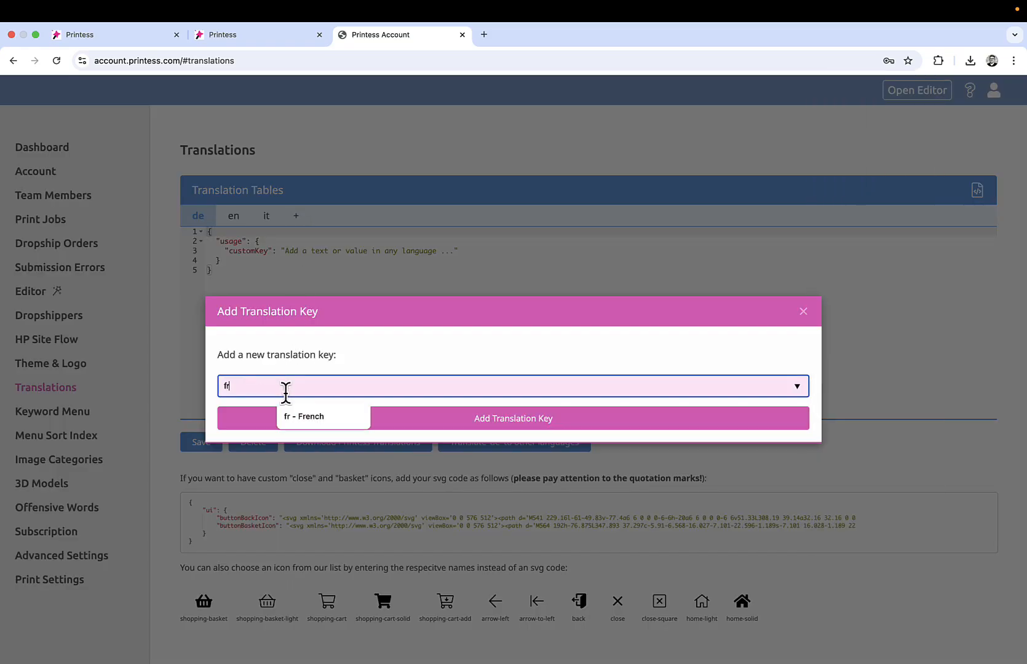
{"action": "left_click", "coordinate": [338, 421]}
{"action": "left_click", "coordinate": [341, 424]}
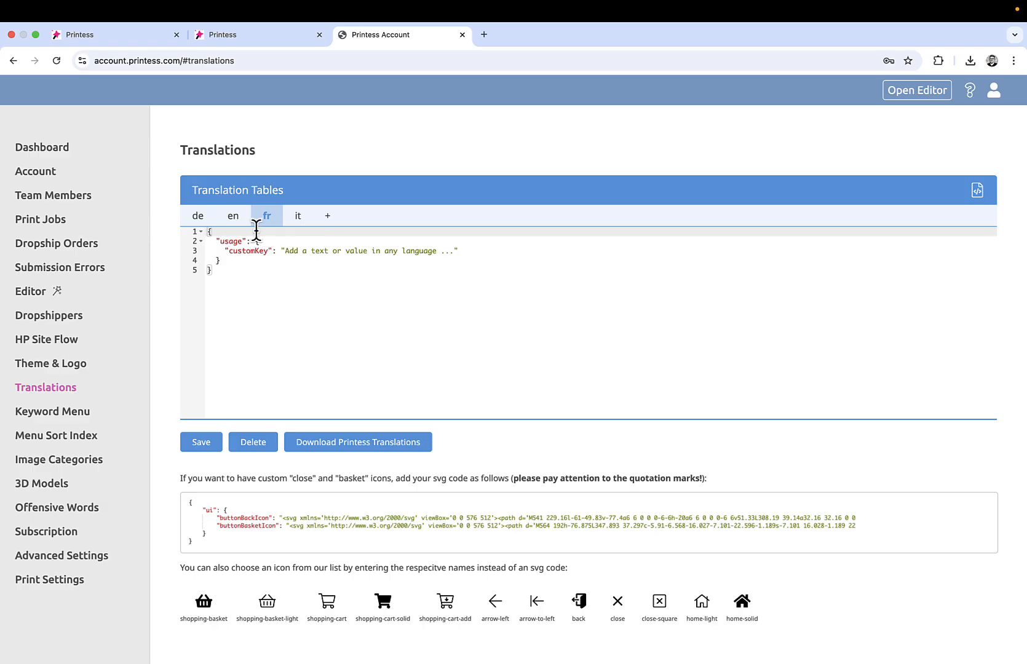
- Save the English translation table and translate it into the other languages, after looking through the French and Italian tables
{"action": "left_click", "coordinate": [300, 218]}
{"action": "left_click", "coordinate": [267, 217]}
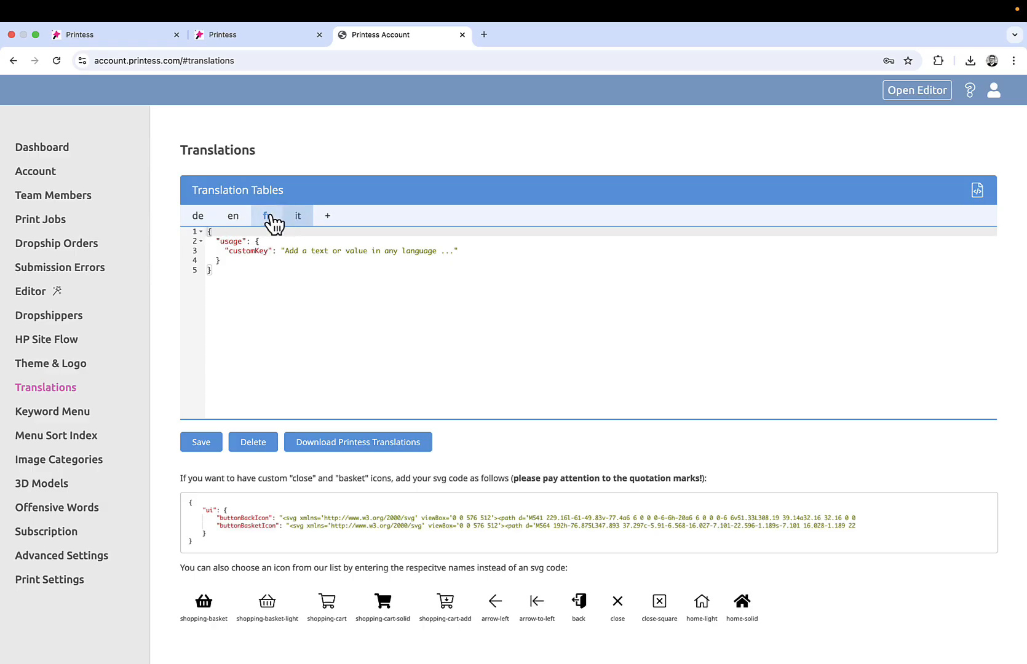
{"action": "left_click", "coordinate": [233, 217]}
{"action": "left_click", "coordinate": [267, 217]}
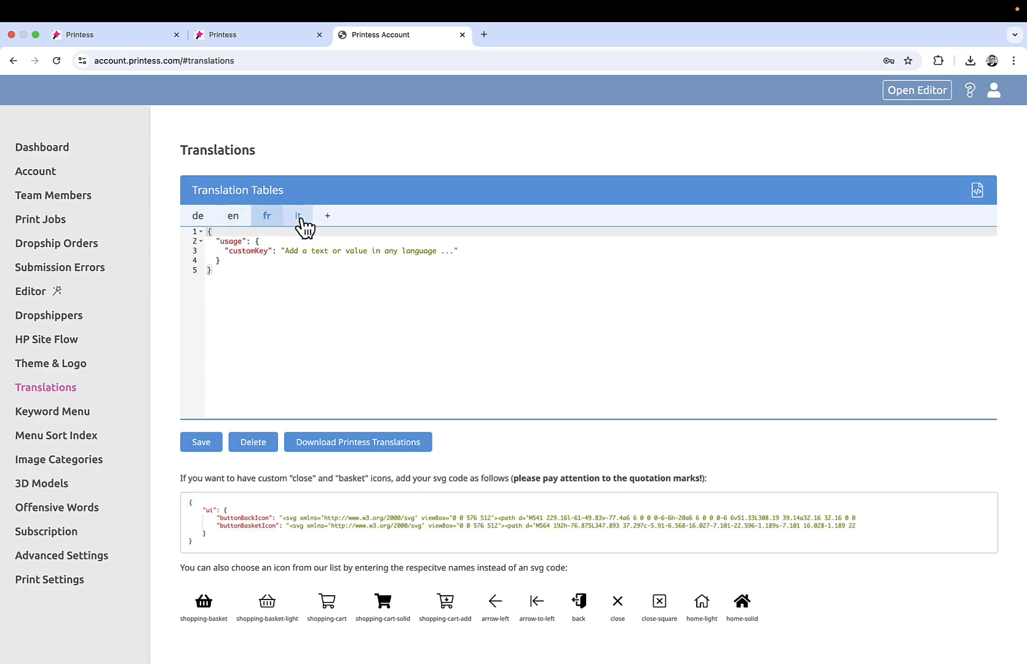
{"action": "left_click", "coordinate": [298, 217]}
{"action": "left_click", "coordinate": [233, 217]}
{"action": "left_click", "coordinate": [205, 448]}
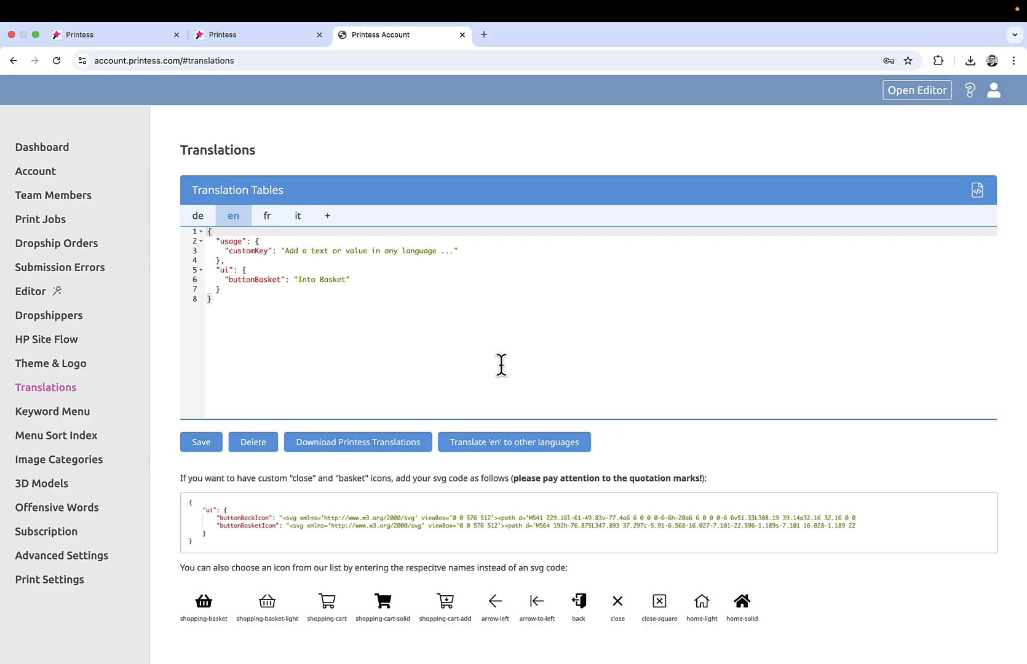
{"action": "left_click", "coordinate": [529, 444]}
- Compare the "buttonBasket" texts in the French, Italian, German and English translation tables
{"action": "left_click", "coordinate": [267, 217]}
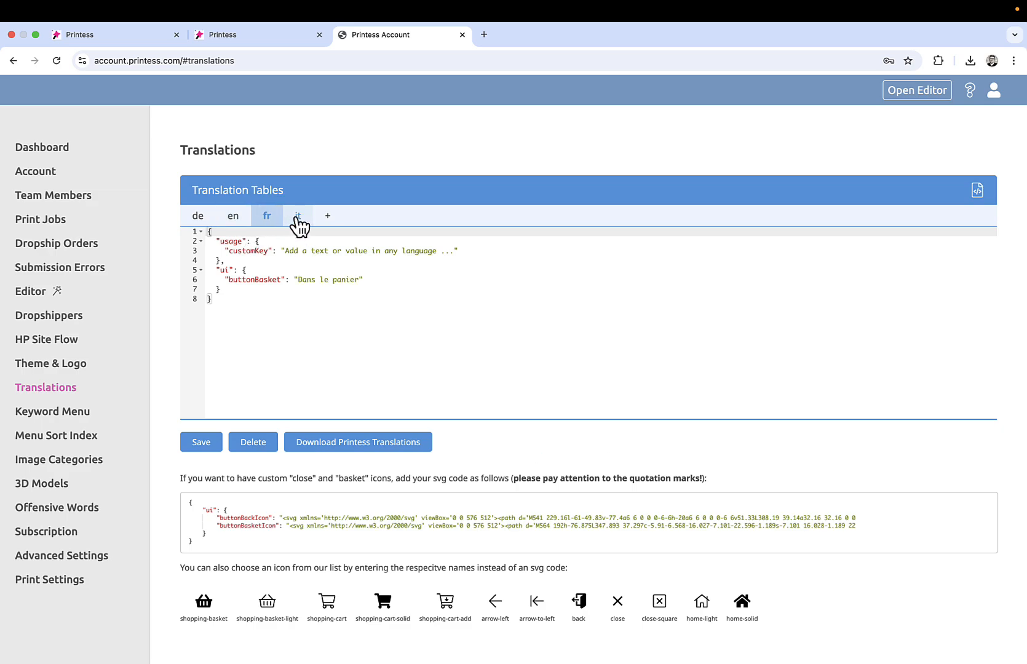
{"action": "left_click", "coordinate": [298, 216]}
{"action": "left_click", "coordinate": [200, 217]}
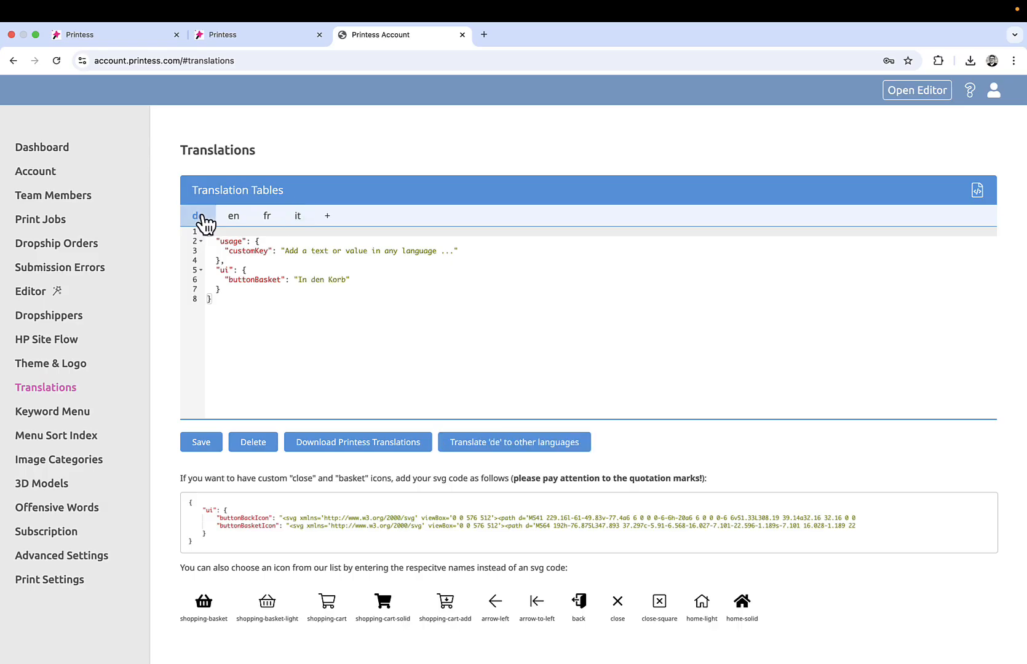
{"action": "left_click", "coordinate": [236, 219]}
{"action": "left_click", "coordinate": [269, 219]}
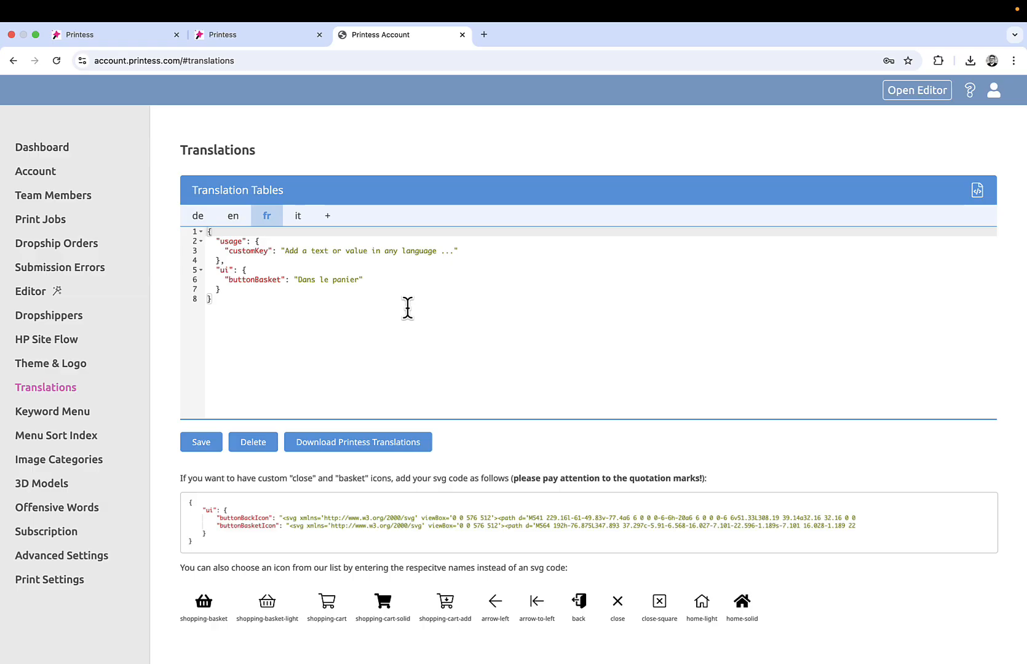
- Add an empty "tx" section after the "ui" section in the English translation table
{"action": "left_click", "coordinate": [234, 217]}
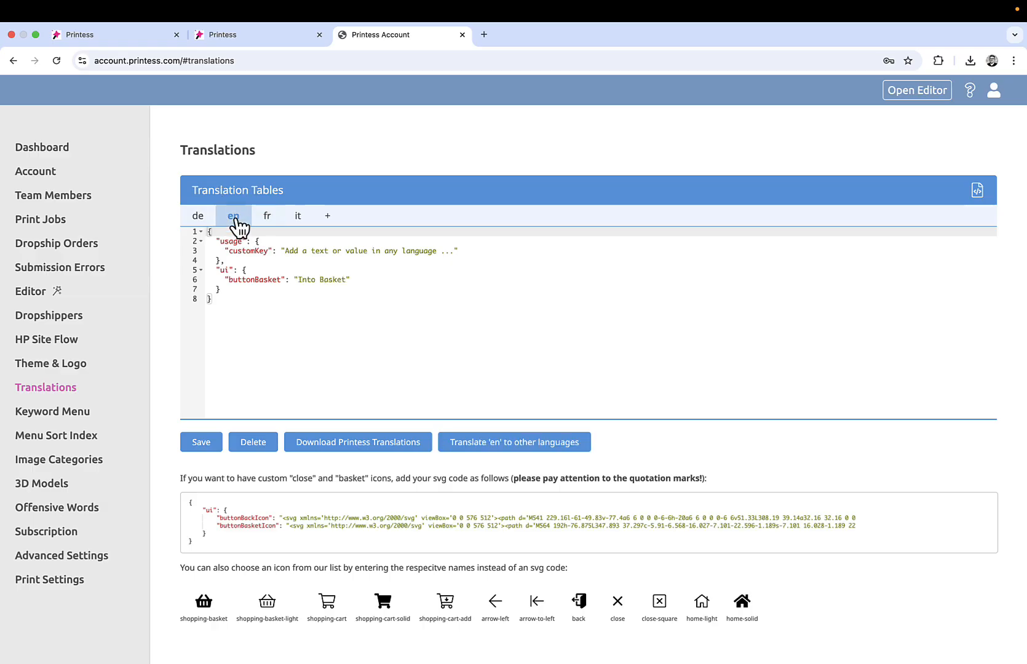
{"action": "left_click", "coordinate": [354, 281]}
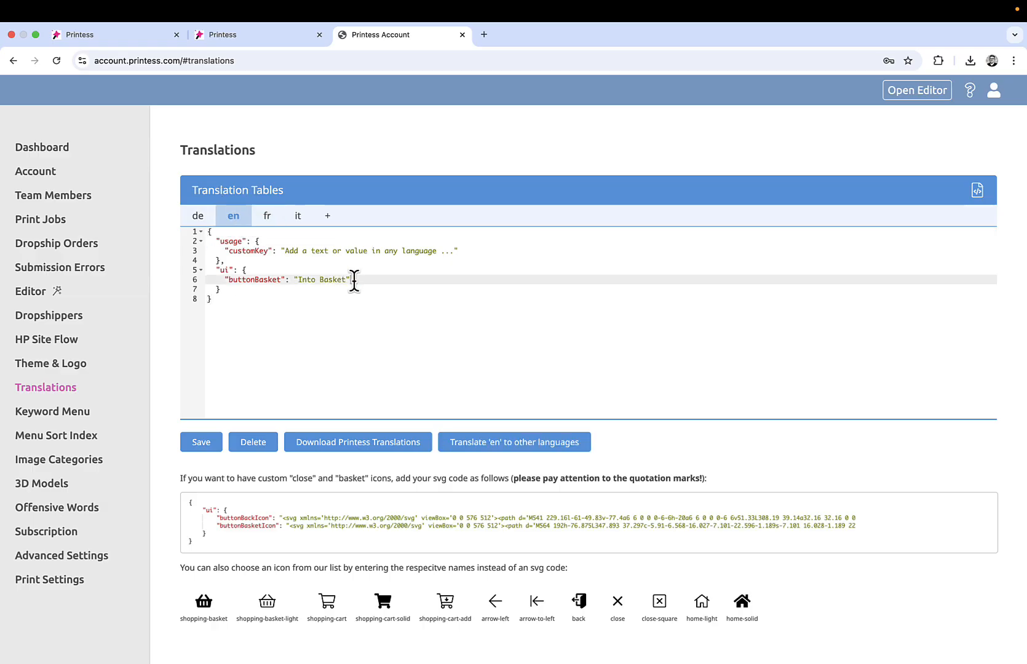
{"action": "left_click", "coordinate": [227, 288]}
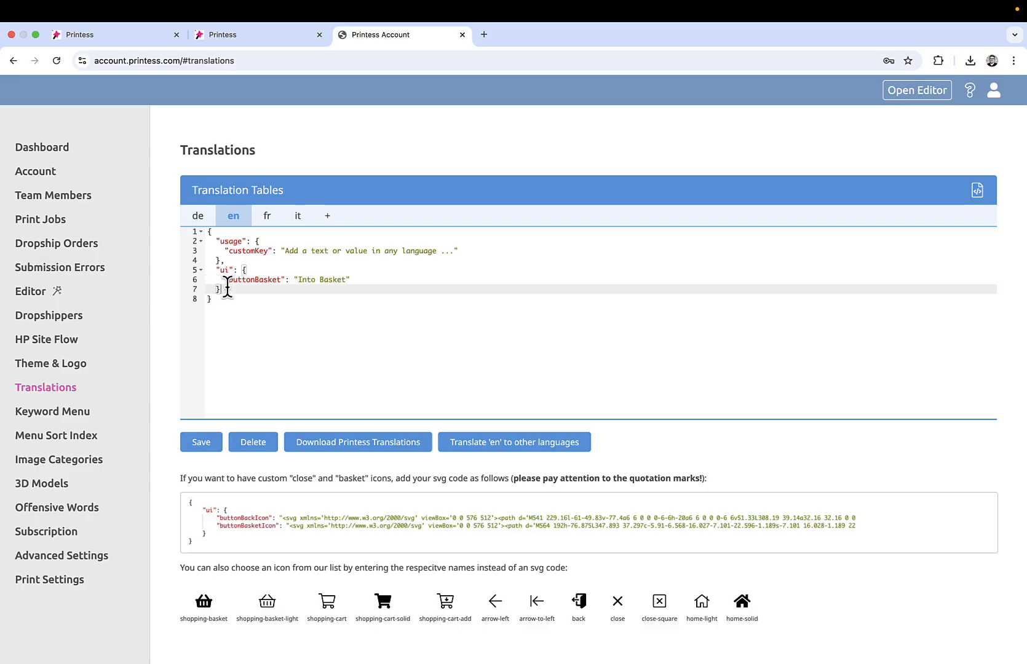
{"action": "type", "text": ","}
{"action": "key", "text": "Return"}
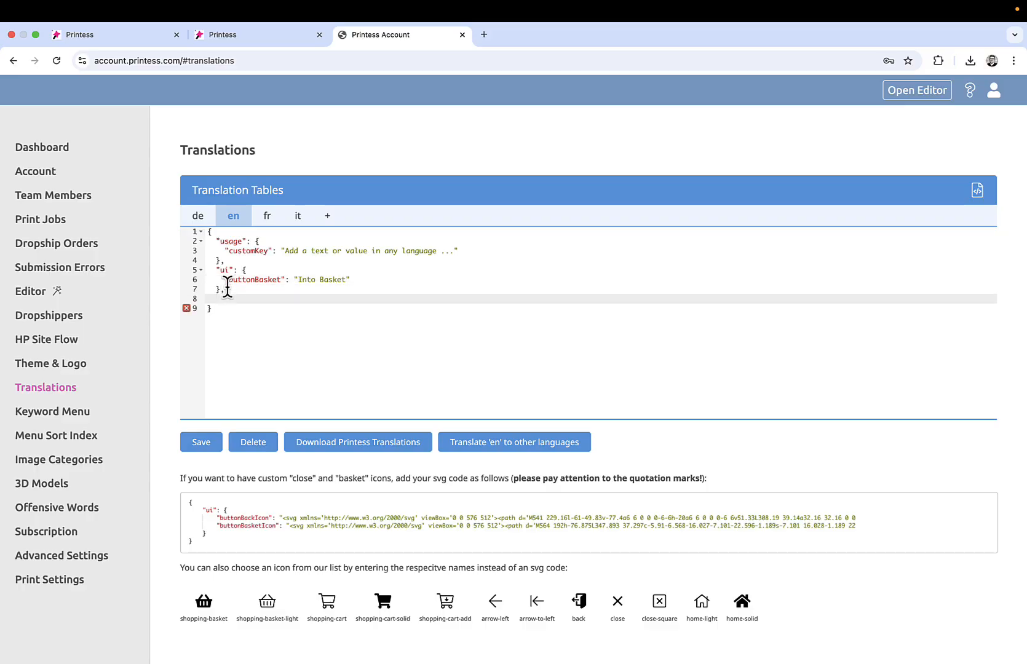
{"action": "type", "text": "\""}
{"action": "type", "text": "ex"}
{"action": "type", "text": "\""}
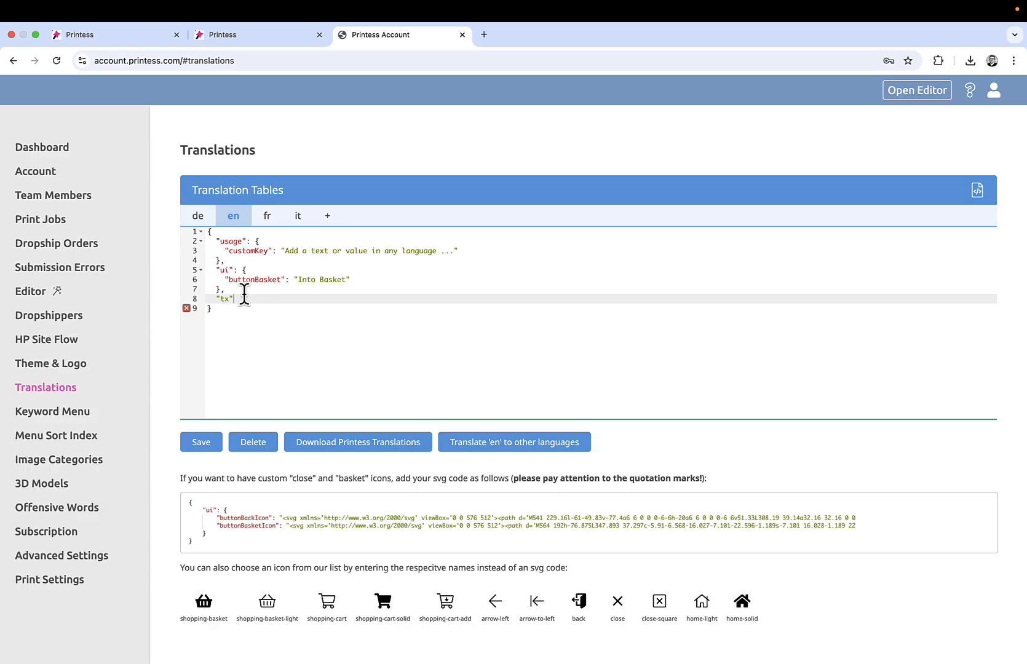
{"action": "type", "text": ": {"}
{"action": "key", "text": "Return"}
{"action": "key", "text": "Return"}
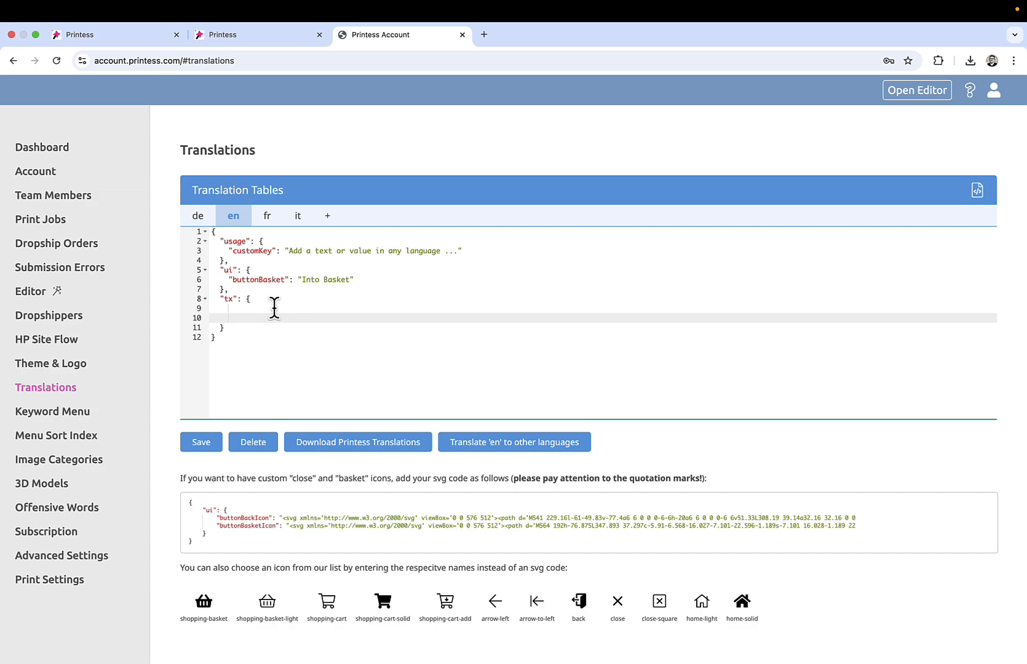
- Switch to the Printess editor, open the Wreath document and select the whole content of its curved text
{"action": "left_click", "coordinate": [236, 46]}
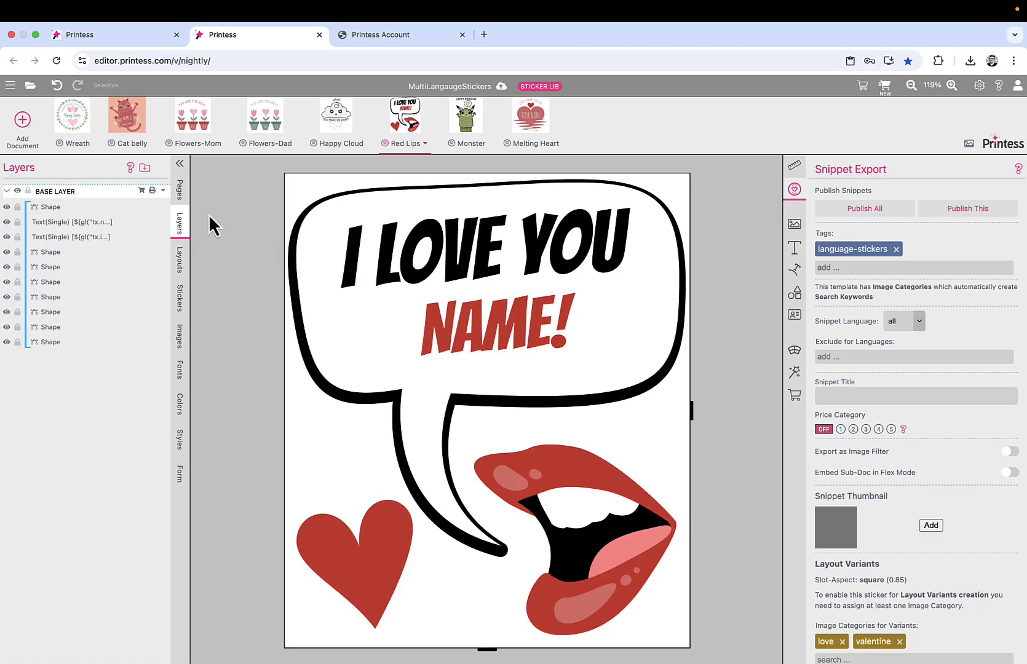
{"action": "left_click", "coordinate": [79, 130]}
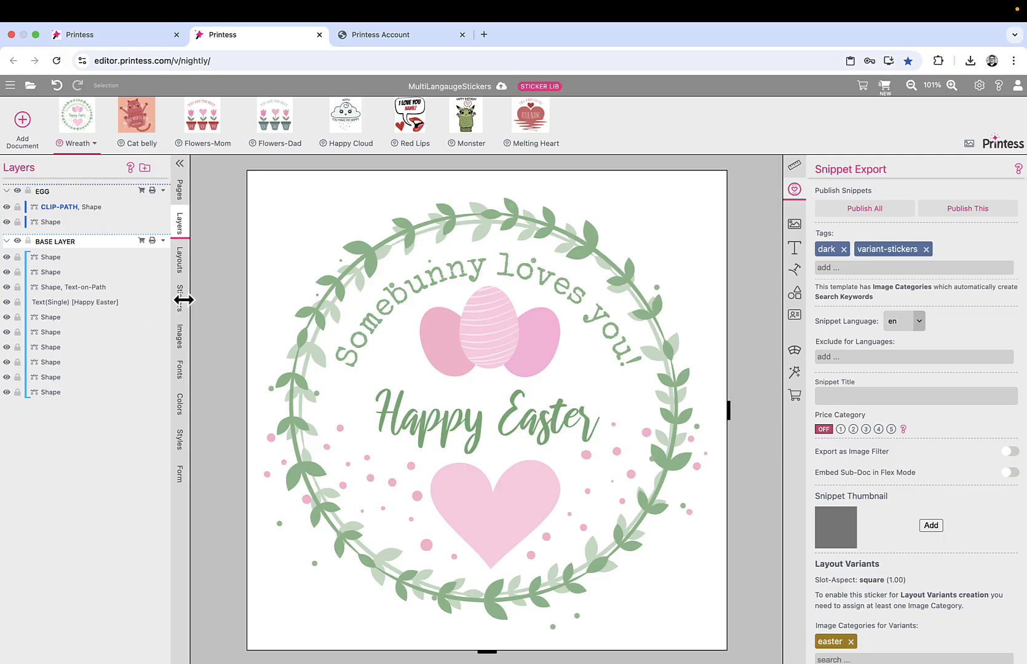
{"action": "left_click", "coordinate": [92, 289]}
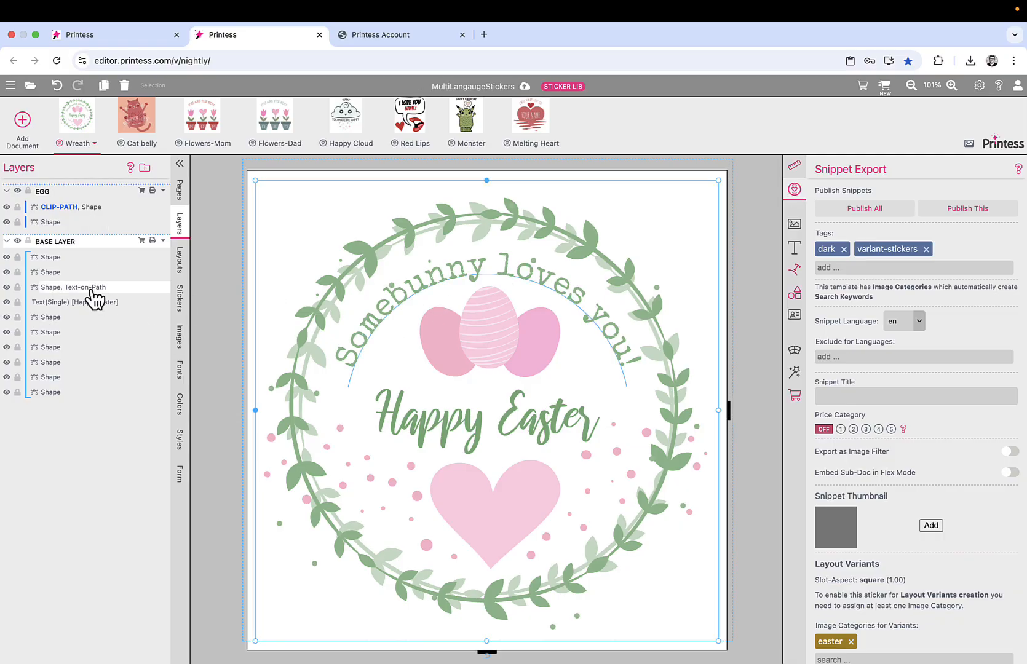
{"action": "left_click", "coordinate": [795, 268]}
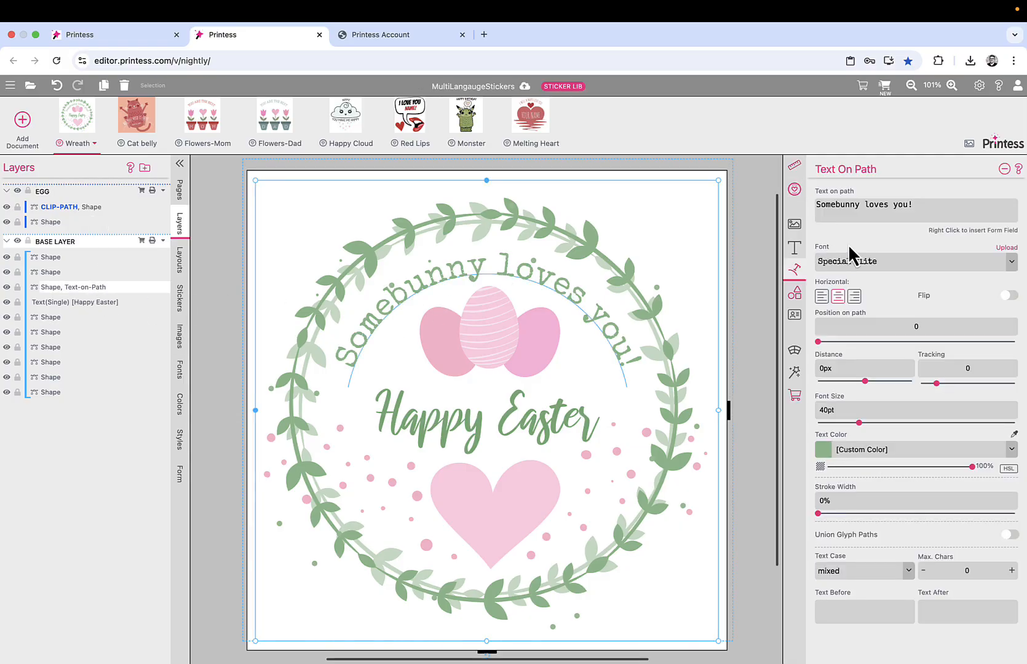
{"action": "triple_click", "coordinate": [851, 212]}
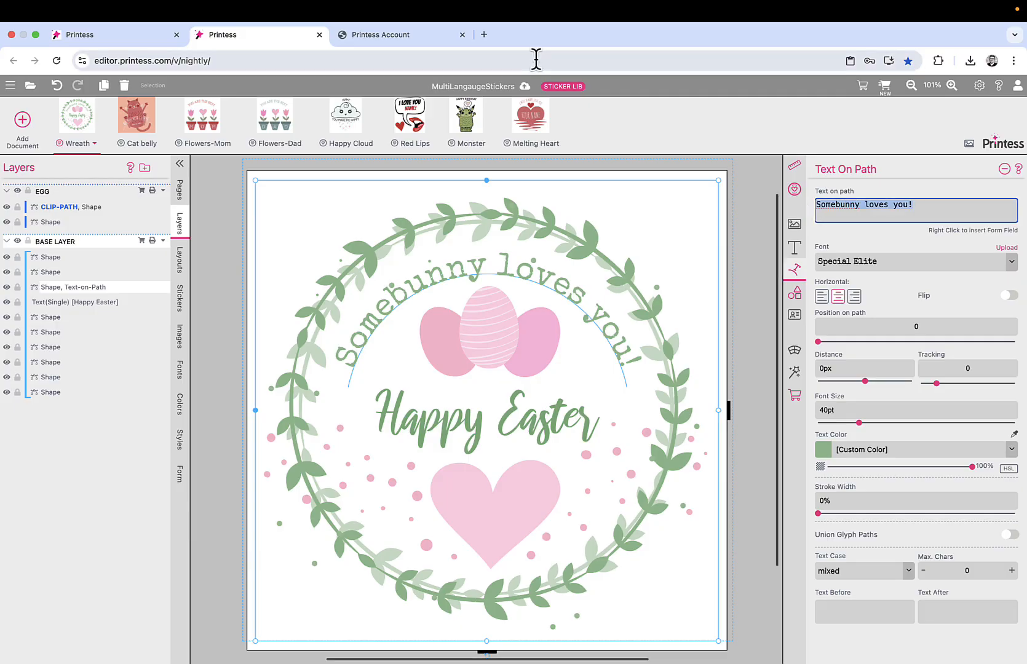
- Add the key "somebunny" with the value "Somebunny loves you!" to the "tx" section of the account's English table
{"action": "left_click", "coordinate": [434, 38]}
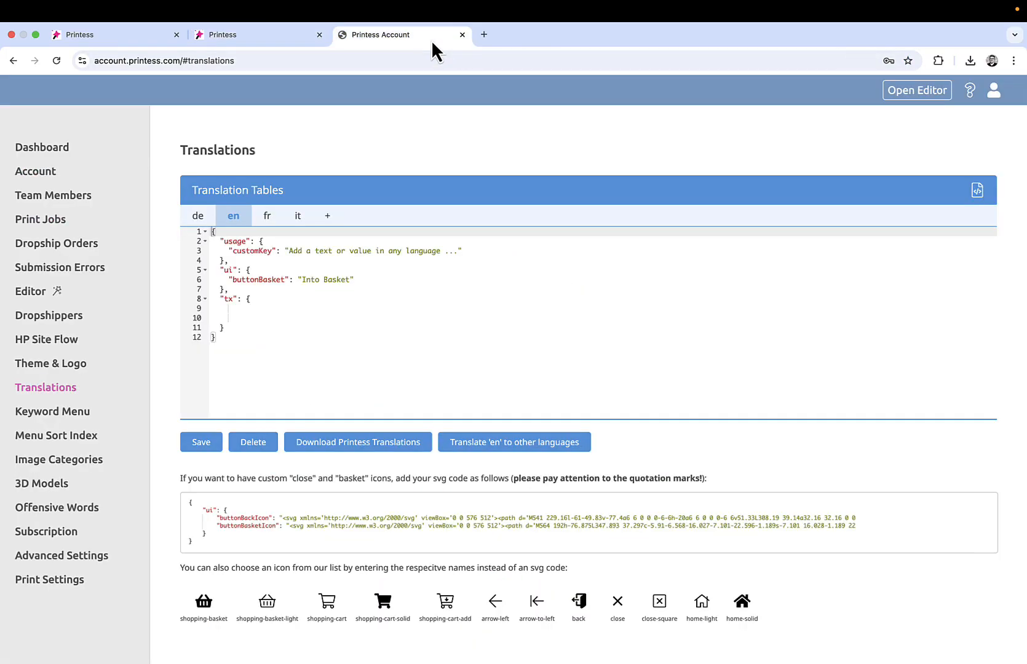
{"action": "left_click", "coordinate": [255, 310]}
{"action": "type", "text": "\"somebunny\""}
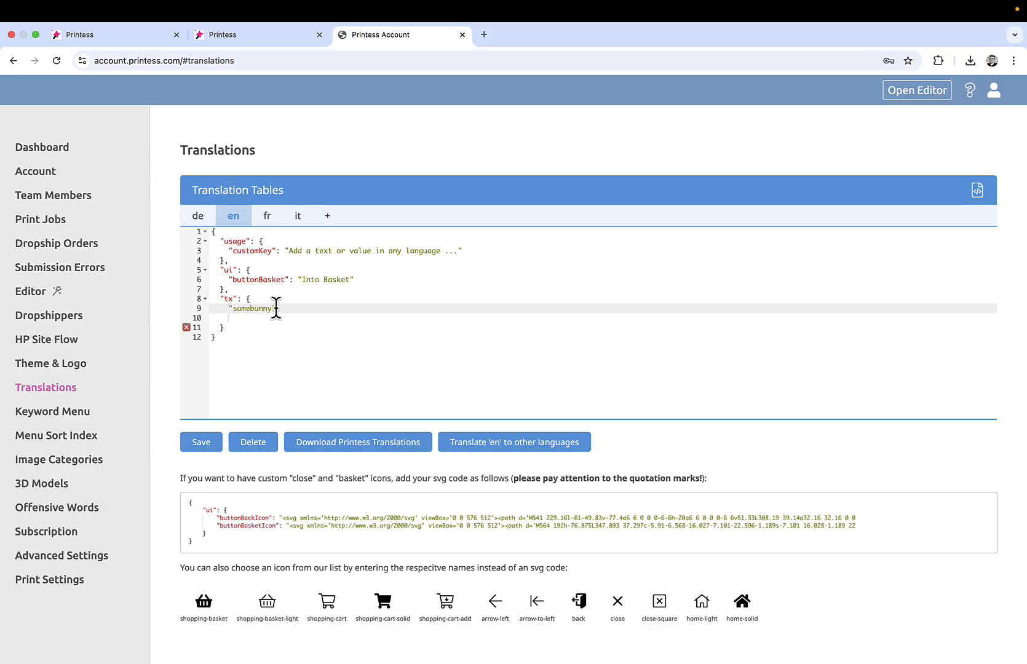
{"action": "type", "text": ": \"Somebunny loves you!"}
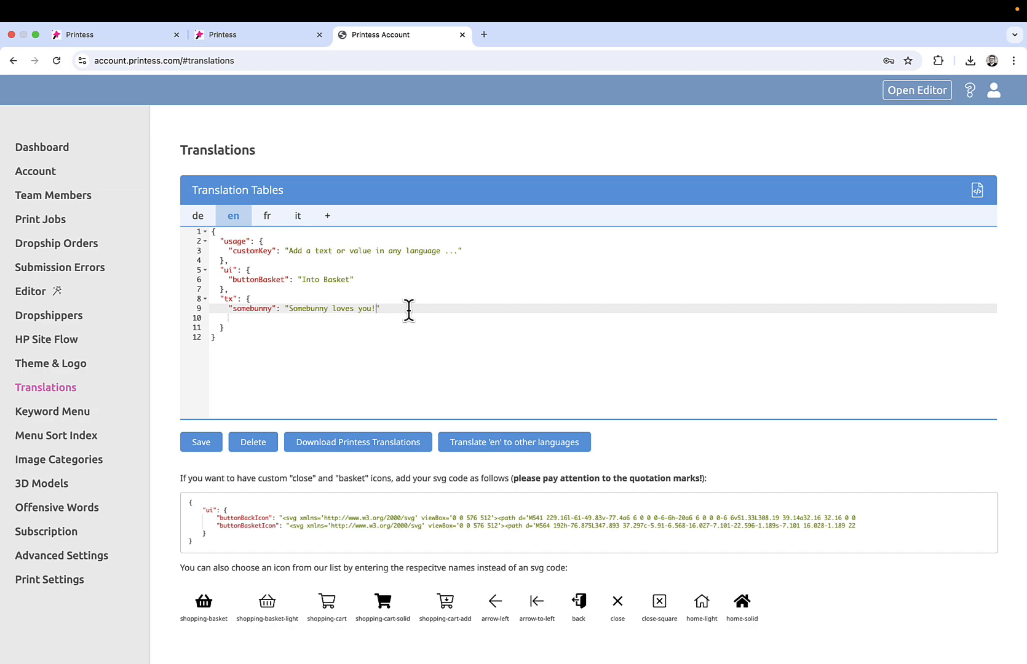
- Check the Wreath's single-line text in the editor, then add the "tx" key "Happy Easter" with the value "Happy Easter" to the English table
{"action": "left_click", "coordinate": [236, 38]}
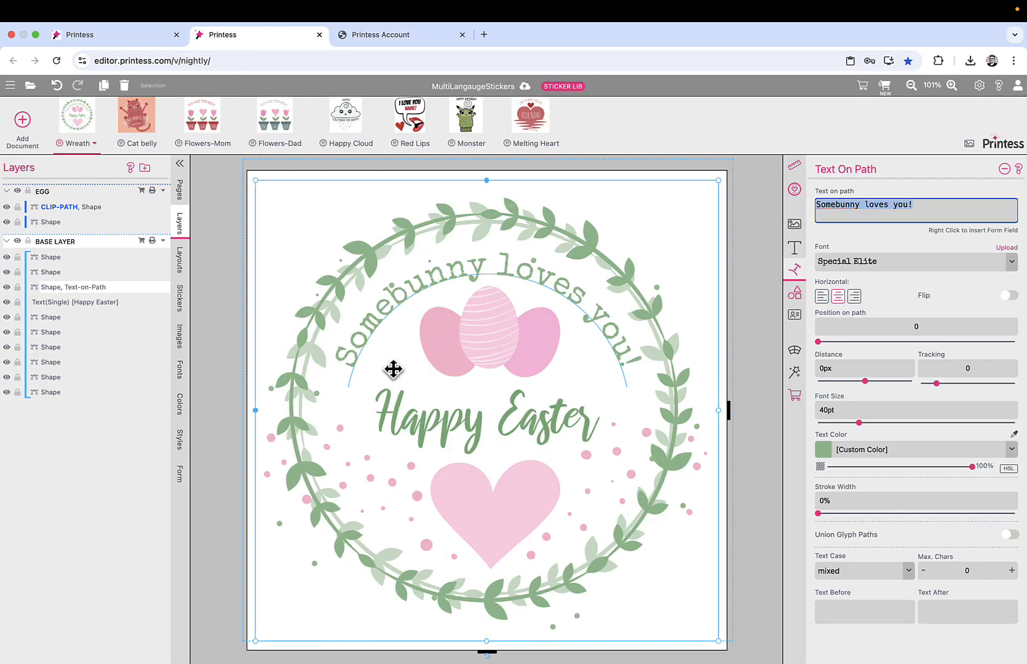
{"action": "left_click", "coordinate": [482, 429]}
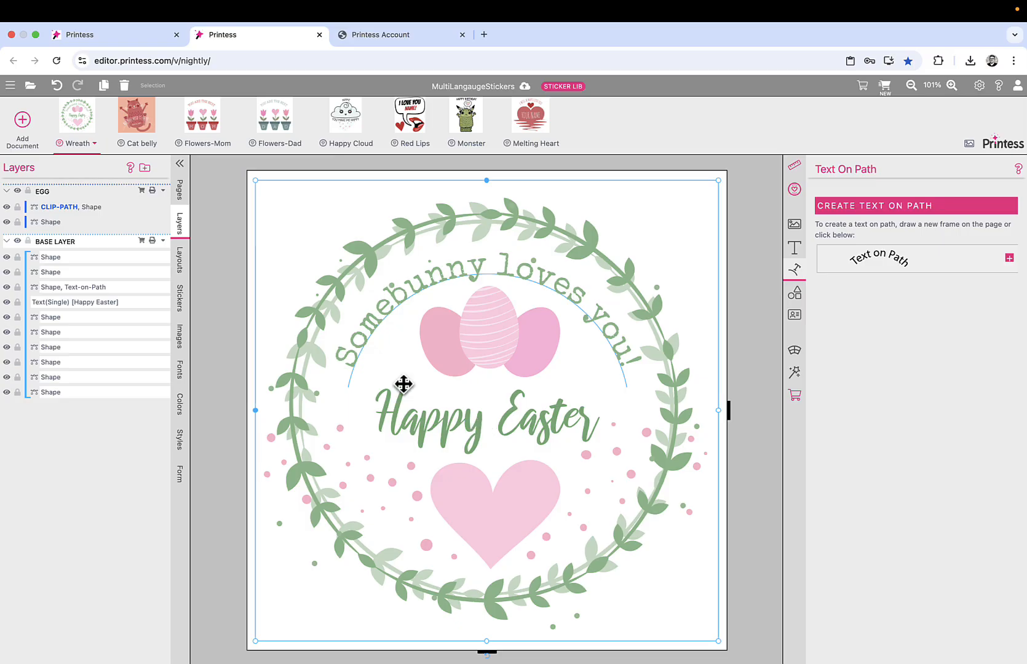
{"action": "left_click", "coordinate": [87, 303]}
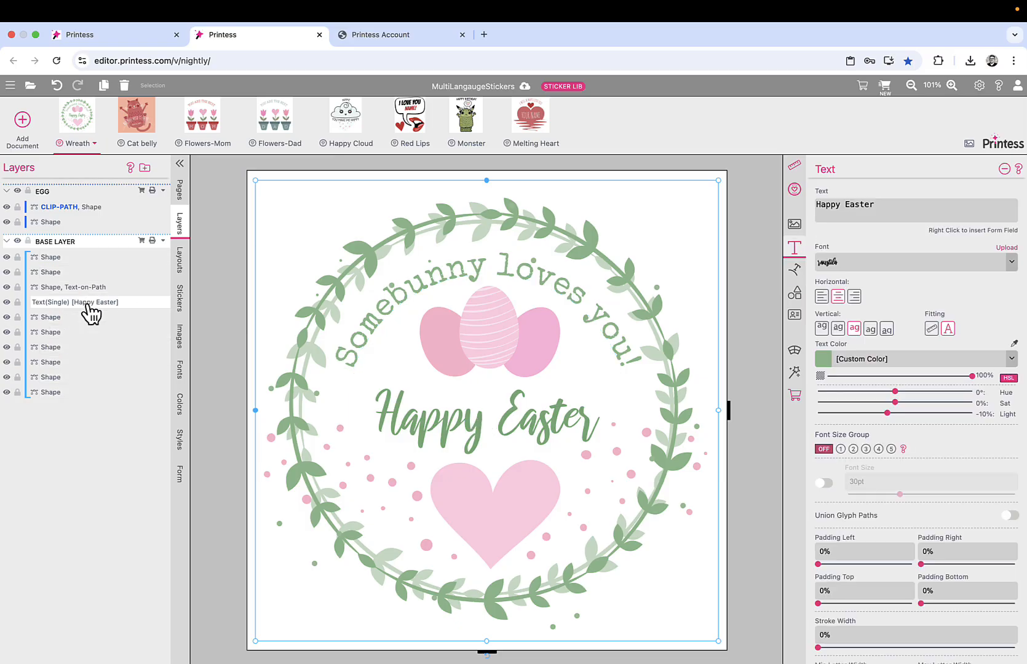
{"action": "left_click", "coordinate": [394, 36]}
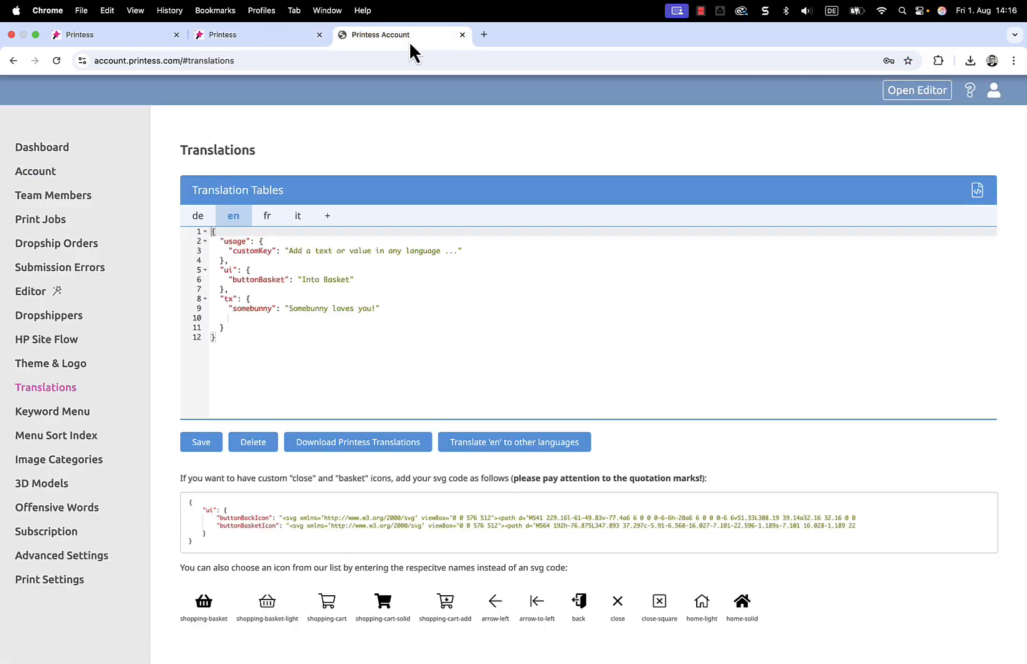
{"action": "left_click", "coordinate": [385, 308]}
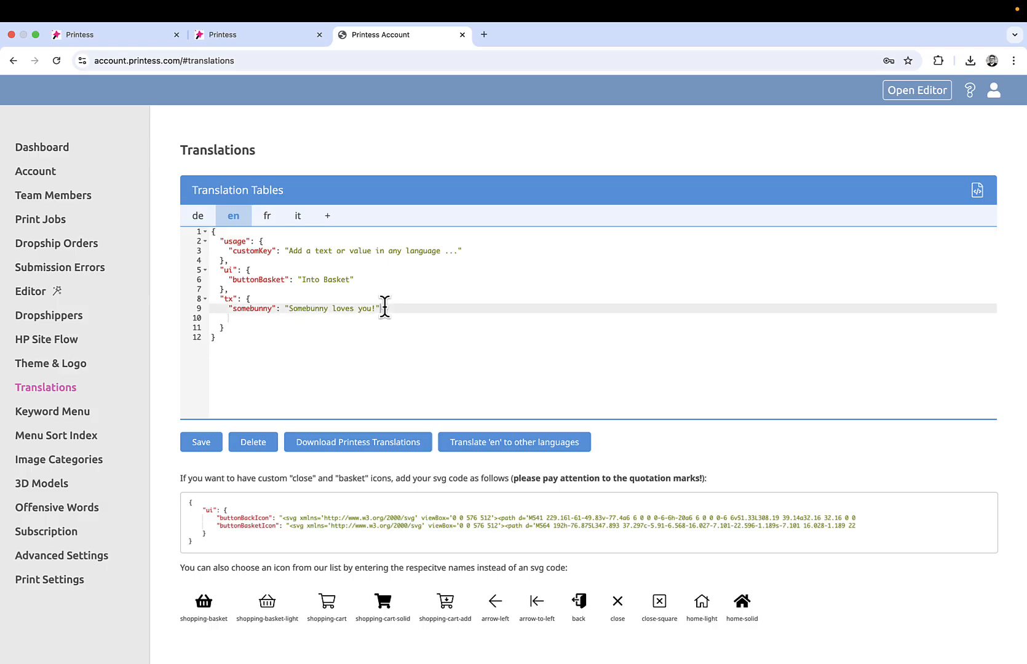
{"action": "type", "text": ","}
{"action": "key", "text": "Return"}
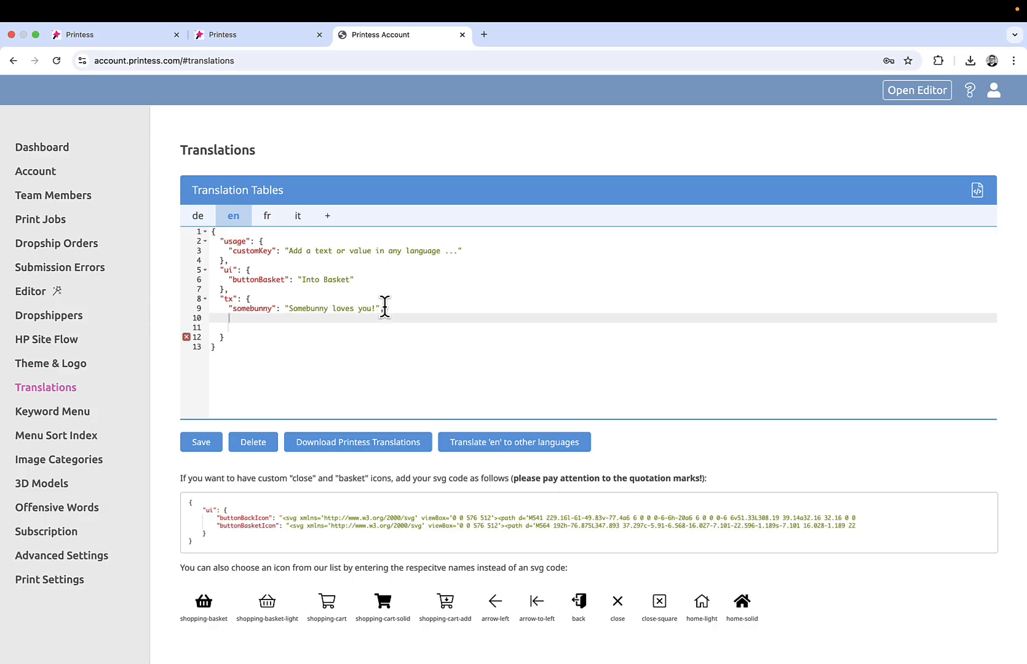
{"action": "type", "text": "\"Happy Easter"}
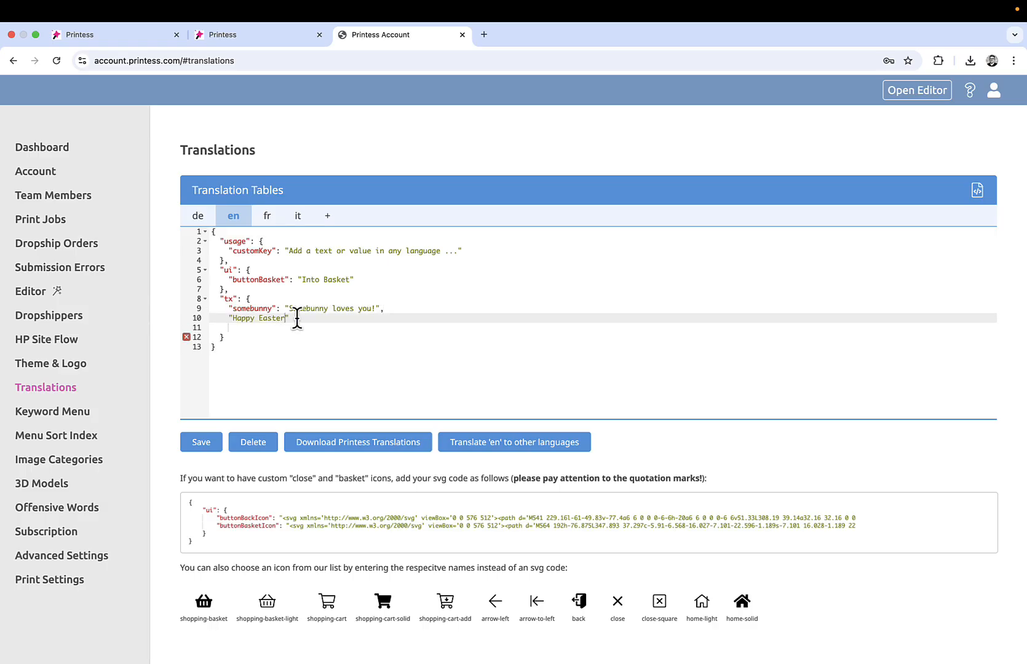
{"action": "type", "text": "\": \"Happy Easter\""}
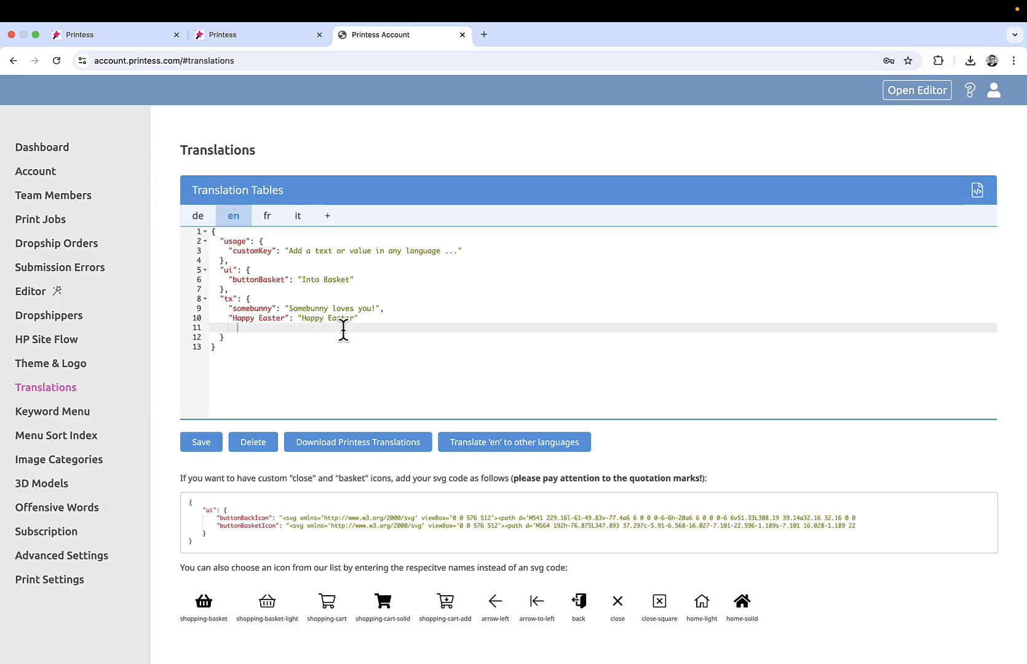
- Switch to the Printess editor and replace the Wreath's curved text with the expression ${gl(tx.somebunny)}
{"action": "key", "text": "ctrl+shift+Tab"}
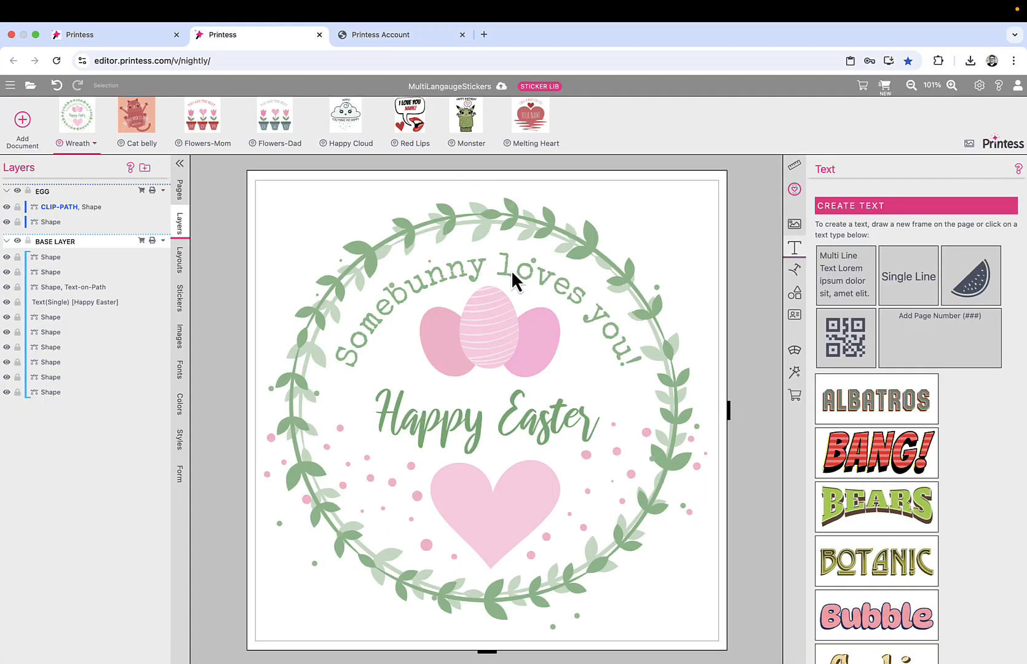
{"action": "left_click", "coordinate": [82, 287]}
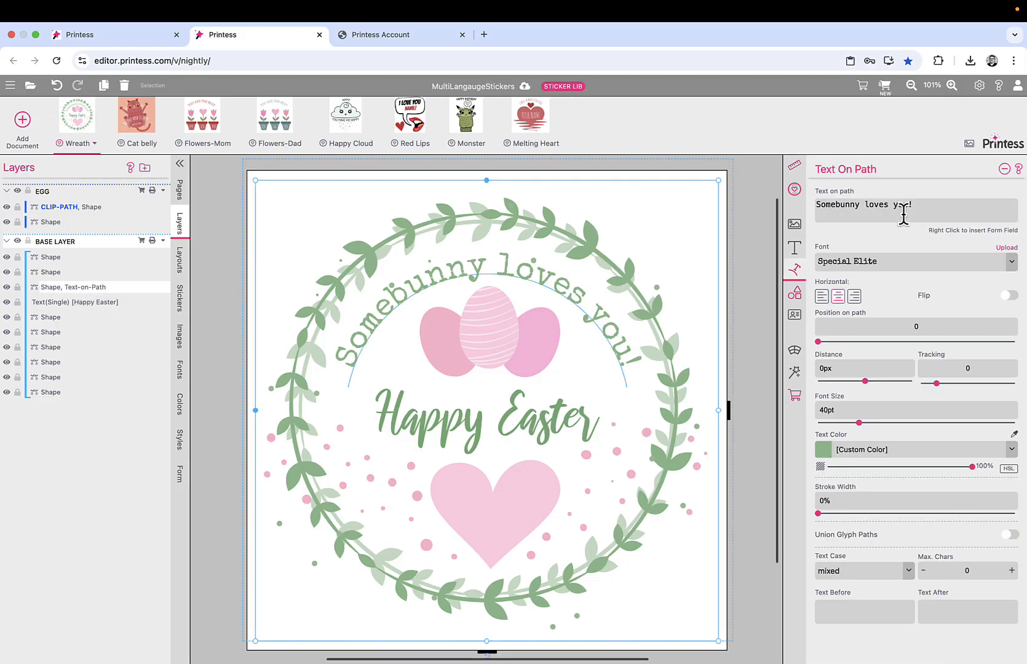
{"action": "left_click", "coordinate": [919, 203]}
{"action": "left_click_drag", "start_coordinate": [920, 204], "coordinate": [809, 209]}
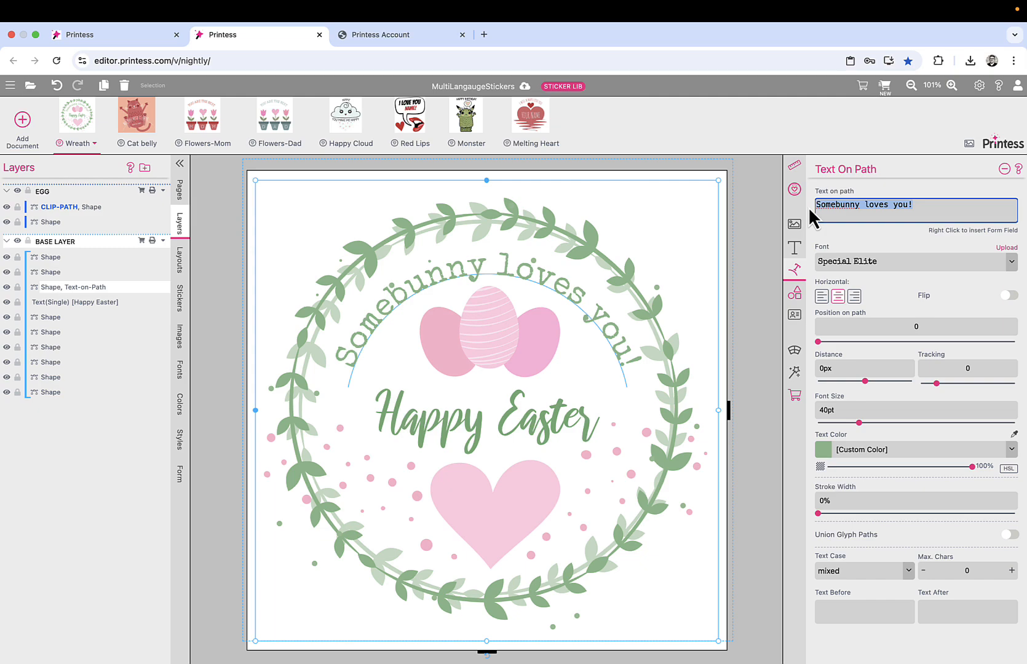
{"action": "left_click", "coordinate": [924, 205]}
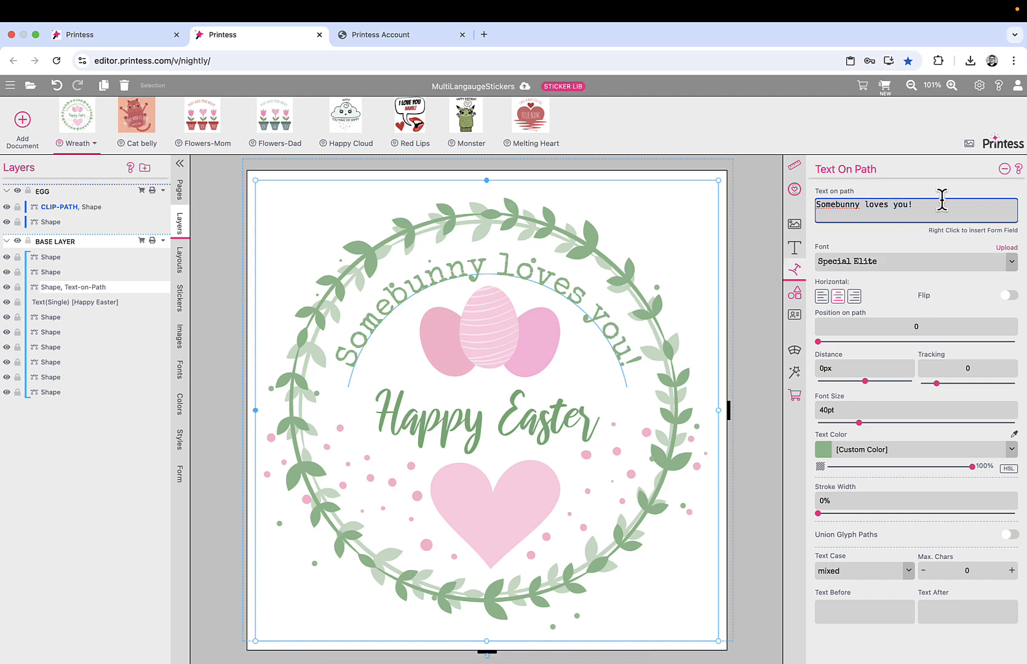
{"action": "left_click_drag", "start_coordinate": [940, 203], "coordinate": [817, 200]}
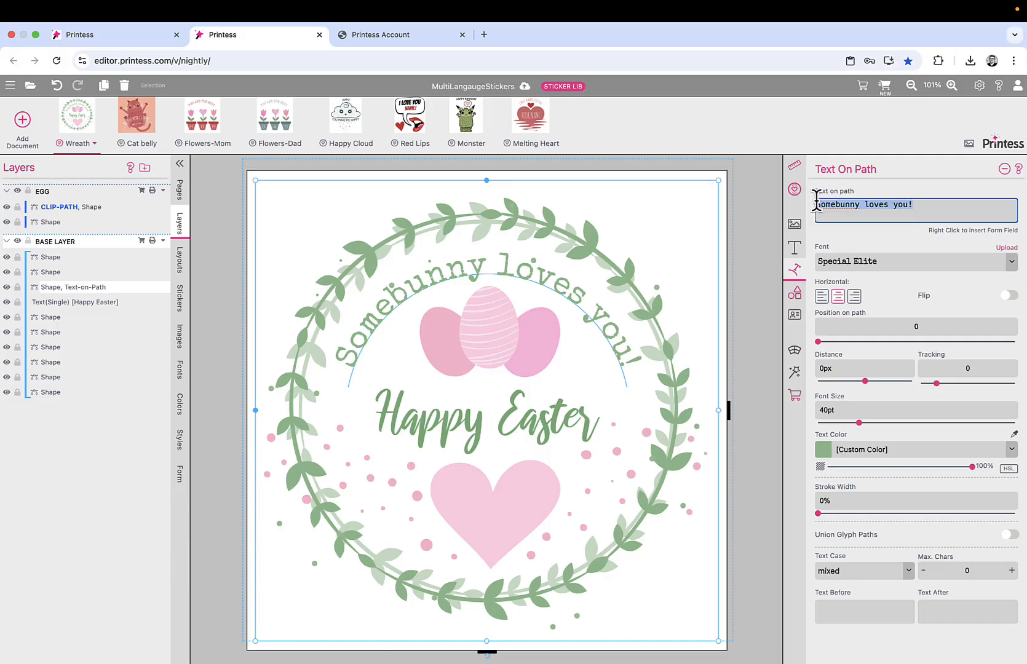
{"action": "type", "text": "${"}
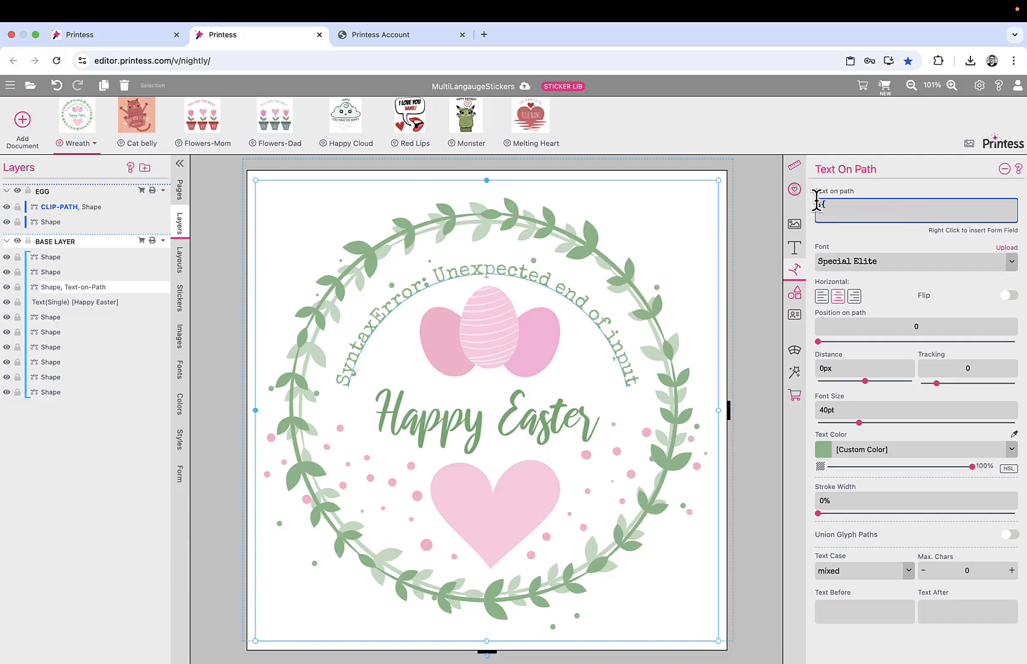
{"action": "type", "text": "}"}
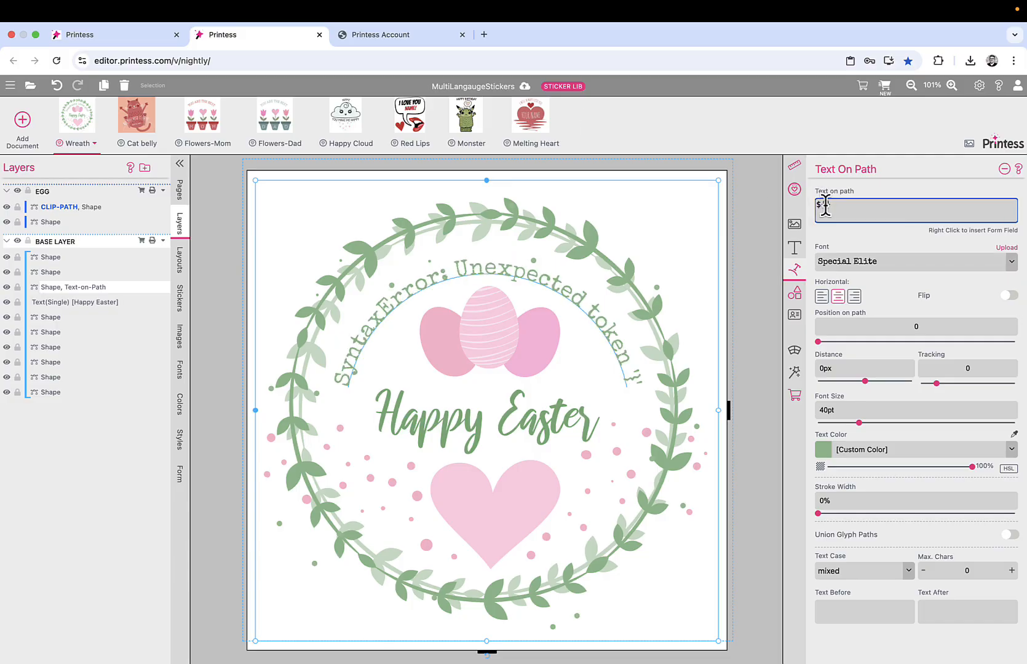
{"action": "type", "text": "l()"}
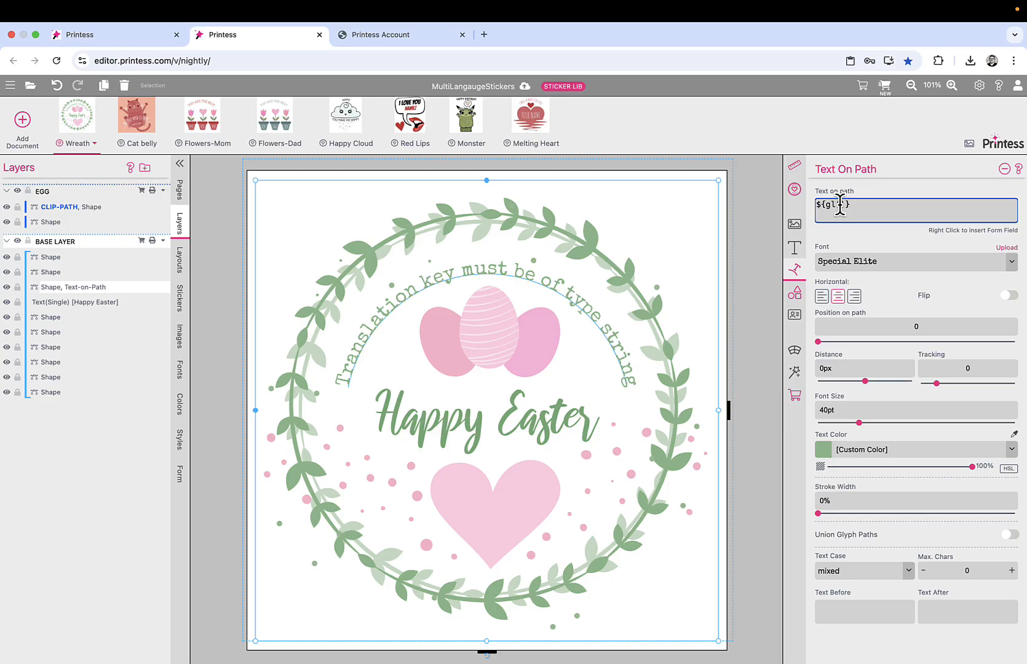
{"action": "type", "text": "tx"}
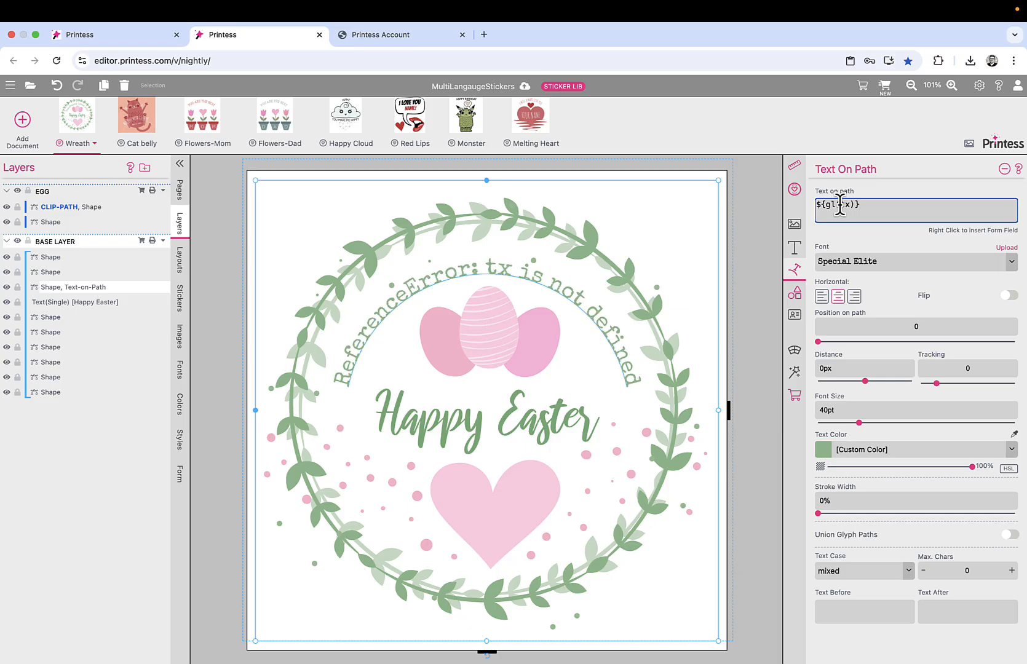
{"action": "type", "text": "."}
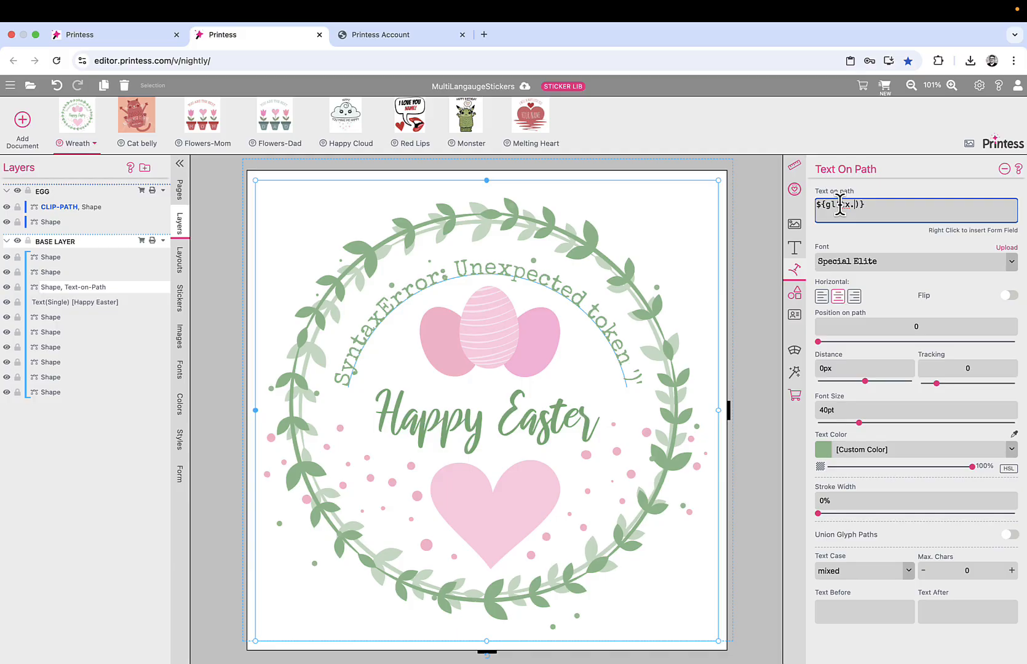
{"action": "type", "text": "someb"}
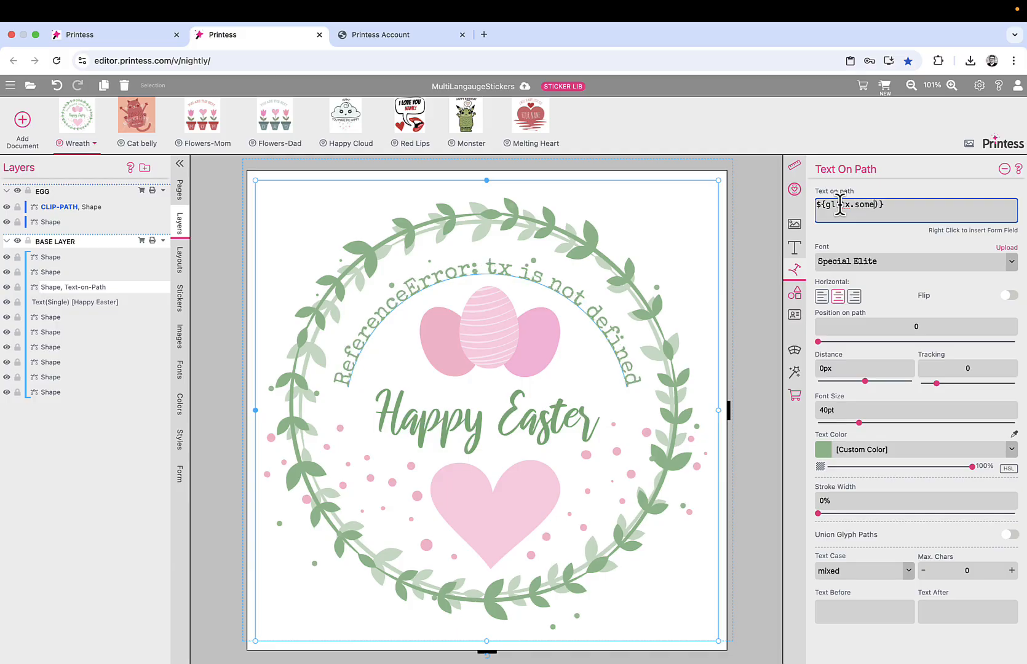
{"action": "type", "text": "unny"}
- Enclose the key tx.somebunny in double quotes so the curved text's expression reads ${gl("tx.somebunny")}, then deselect the frame
{"action": "left_click", "coordinate": [841, 205]}
{"action": "type", "text": "\""}
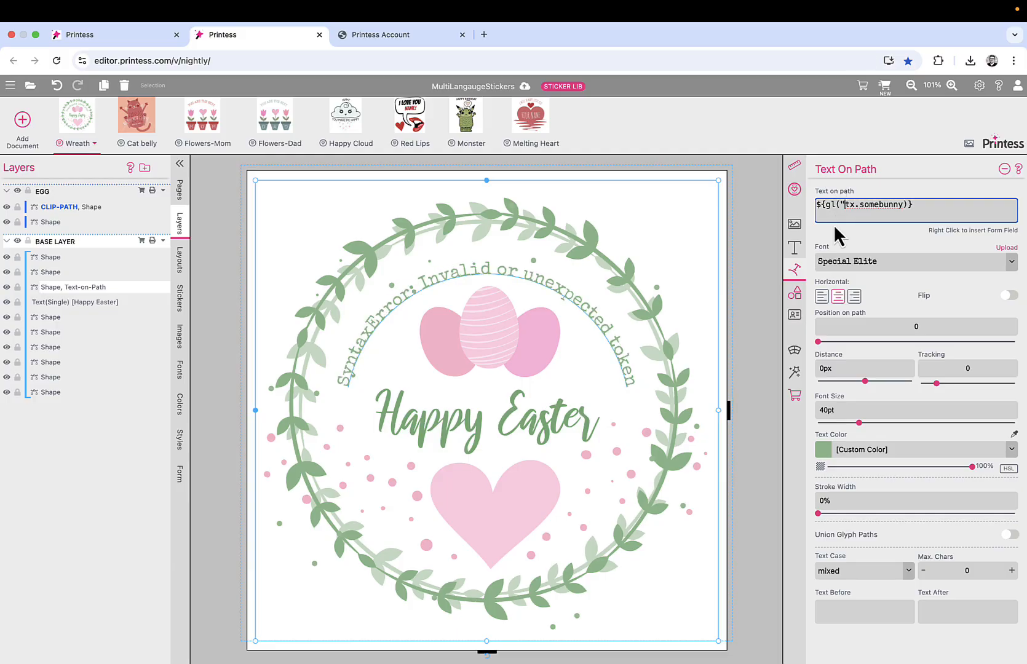
{"action": "left_click", "coordinate": [904, 204]}
{"action": "type", "text": "\""}
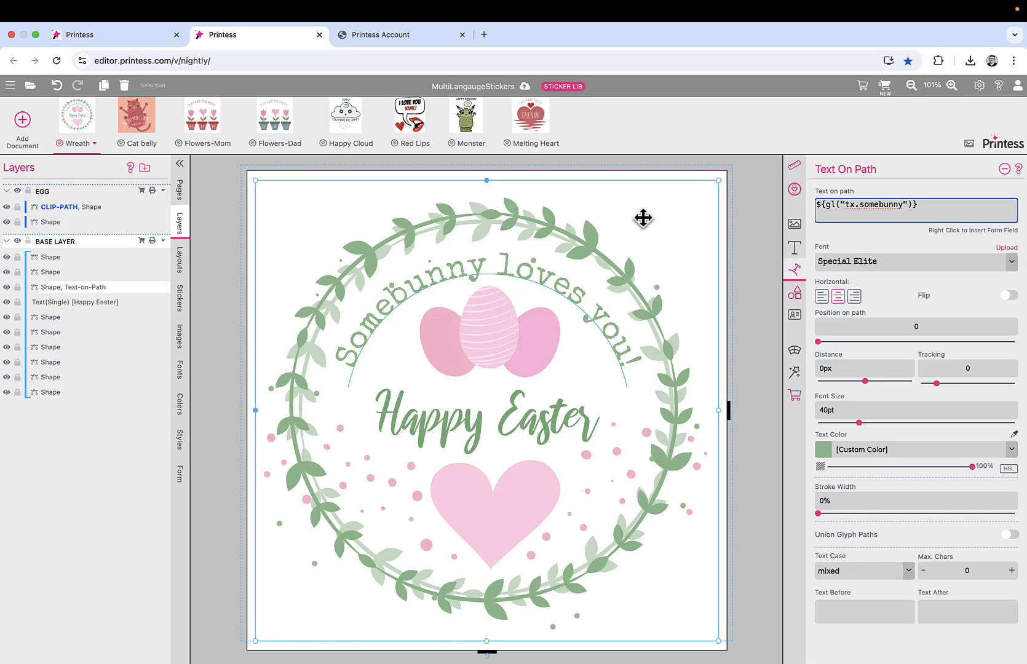
{"action": "left_click", "coordinate": [748, 211]}
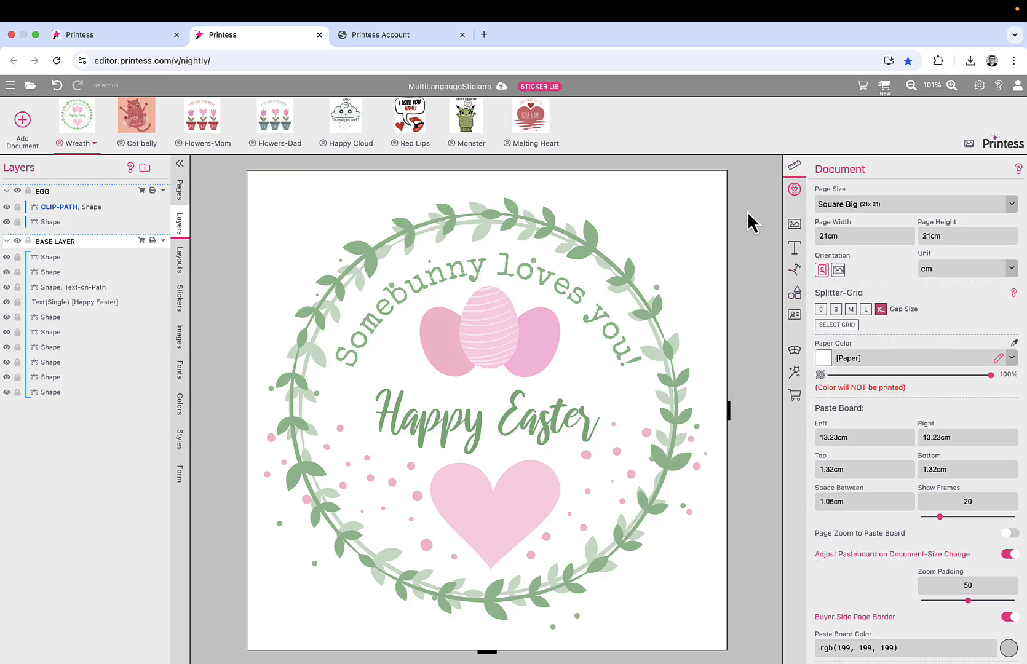
- Copy the curved text's full expression and paste it over the content of the Wreath's single-line "Happy Easter" text
{"action": "left_click", "coordinate": [747, 211]}
{"action": "left_click_drag", "start_coordinate": [917, 205], "coordinate": [798, 217]}
{"action": "key", "text": "super+c"}
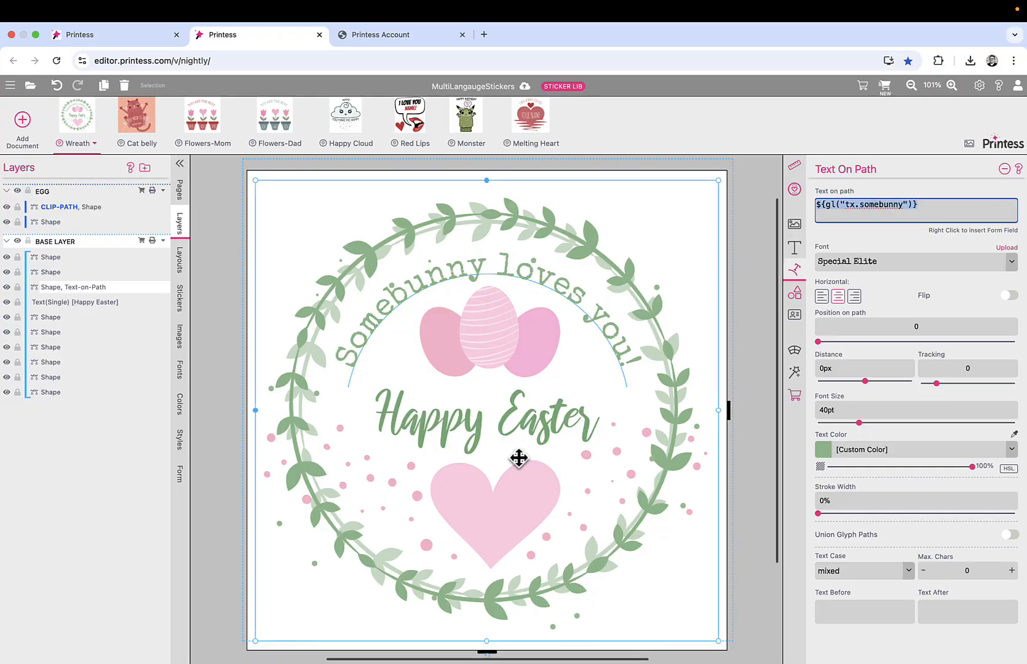
{"action": "left_click", "coordinate": [500, 427]}
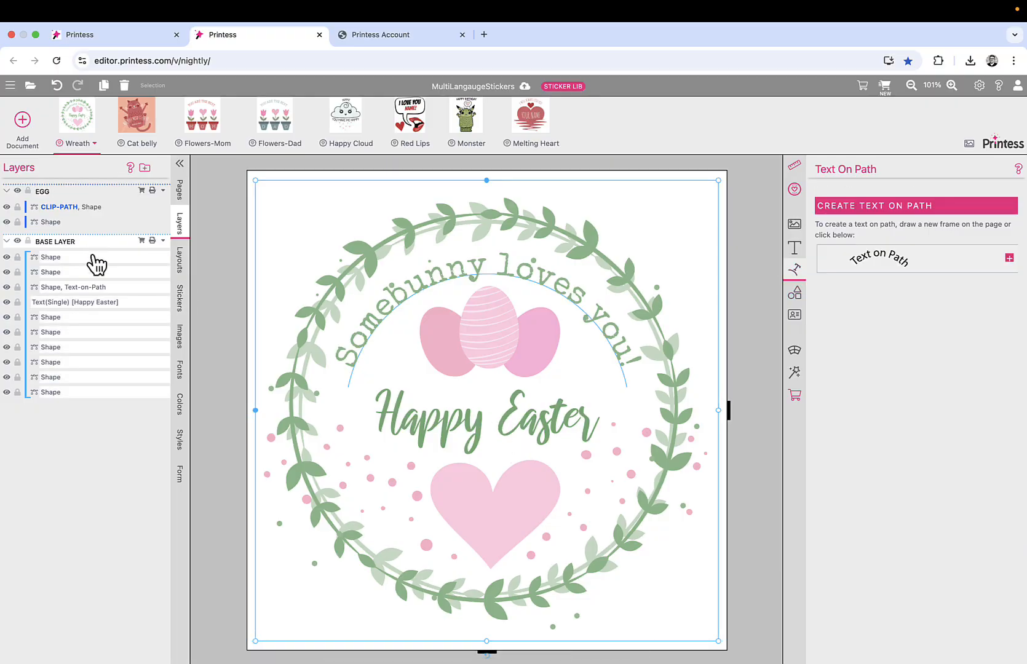
{"action": "left_click", "coordinate": [95, 311]}
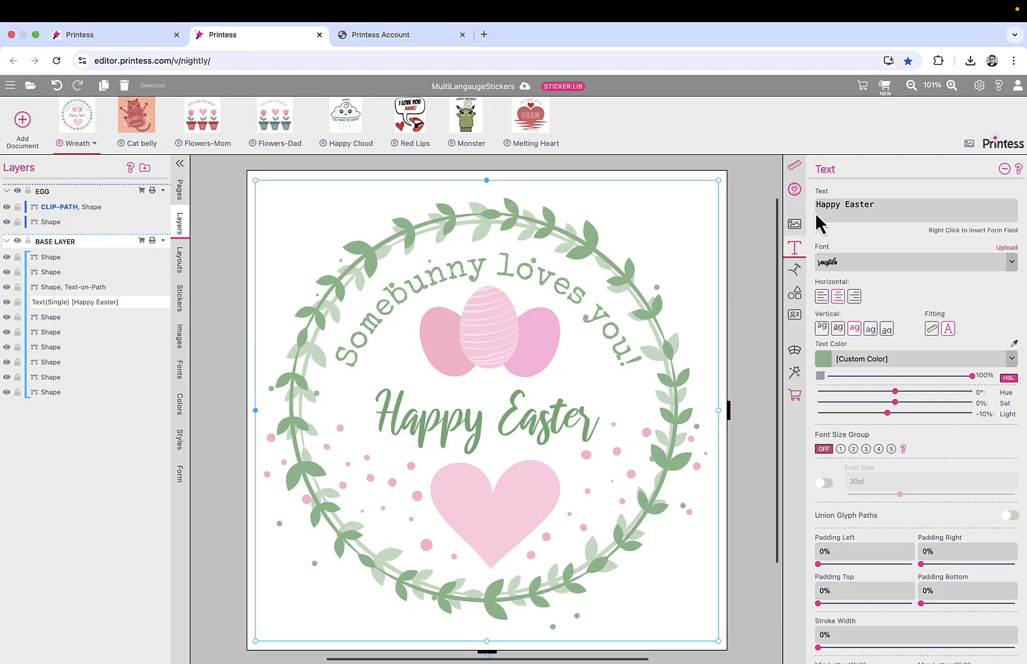
{"action": "left_click_drag", "start_coordinate": [895, 209], "coordinate": [811, 209]}
{"action": "key", "text": "super+v"}
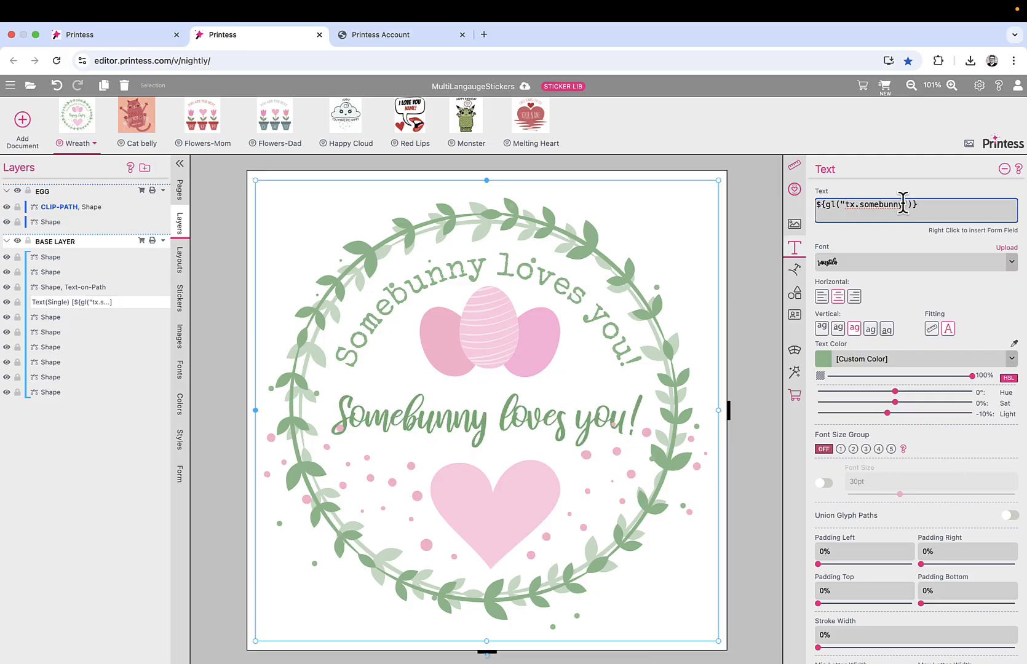
- Change the key in the single-line text's expression to tx.happyeaster and deselect the frame
{"action": "key", "text": "BackSpace"}
{"action": "key", "text": "BackSpace"}
{"action": "key", "text": "BackSpace"}
{"action": "key", "text": "BackSpace"}
{"action": "key", "text": "BackSpace"}
{"action": "key", "text": "BackSpace"}
{"action": "key", "text": "BackSpace"}
{"action": "key", "text": "BackSpace"}
{"action": "key", "text": "BackSpace"}
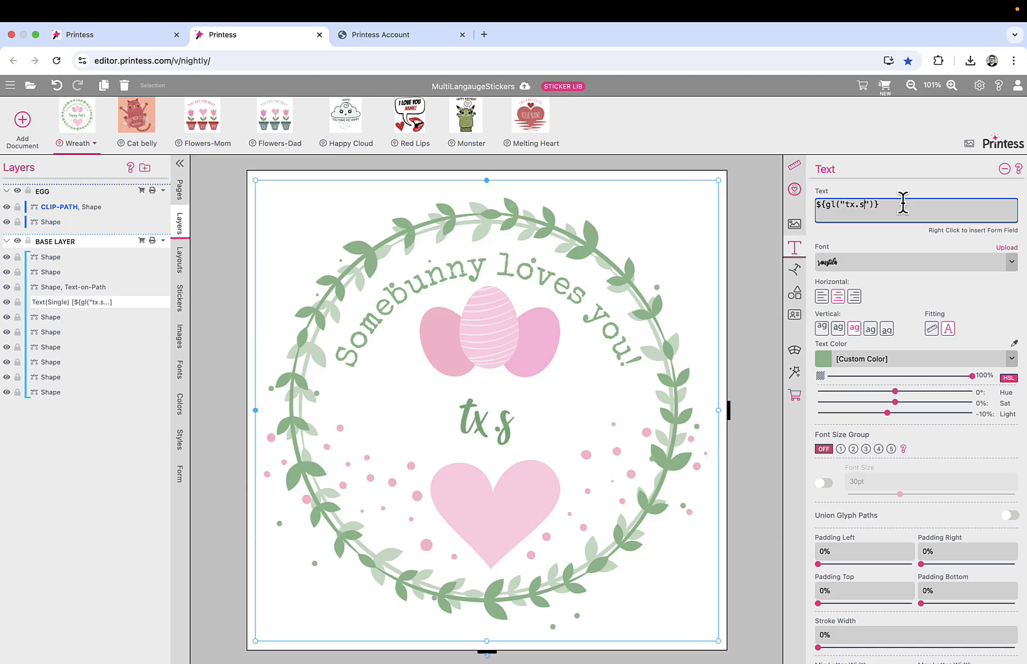
{"action": "type", "text": "happyeaster"}
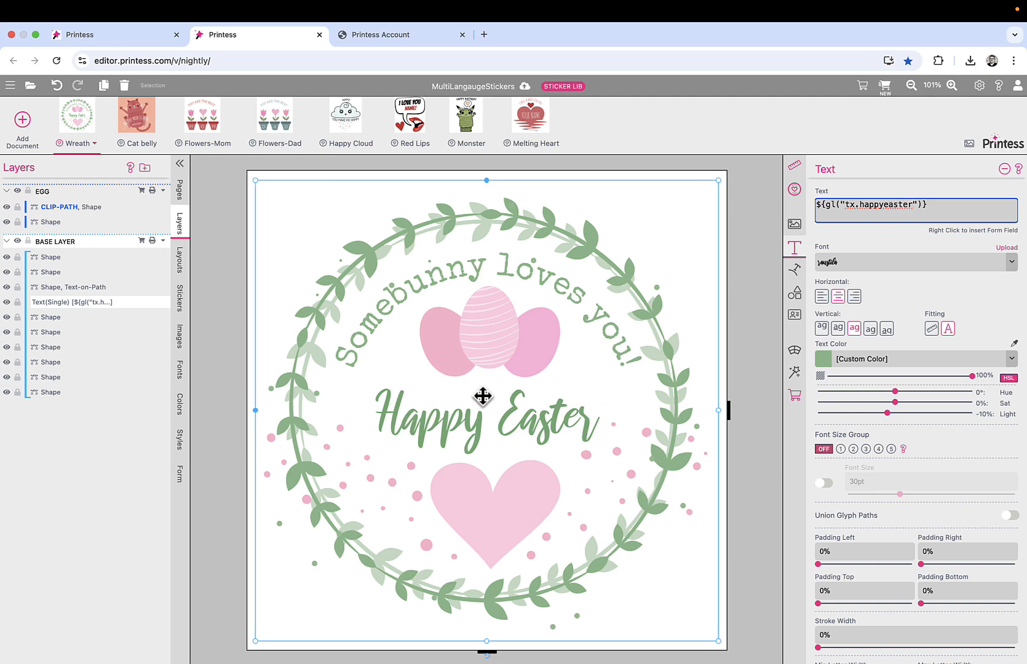
{"action": "left_click", "coordinate": [738, 238]}
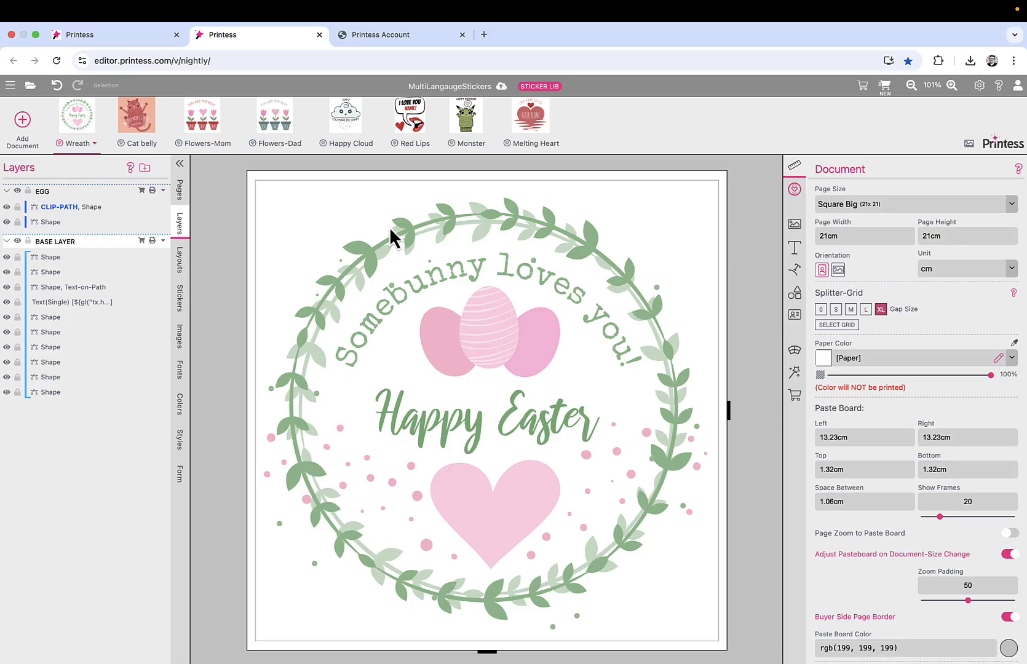
- Compare the "happyeaster" key and value in the account's English table with the expression in the Wreath's single-line text
{"action": "left_click", "coordinate": [374, 41]}
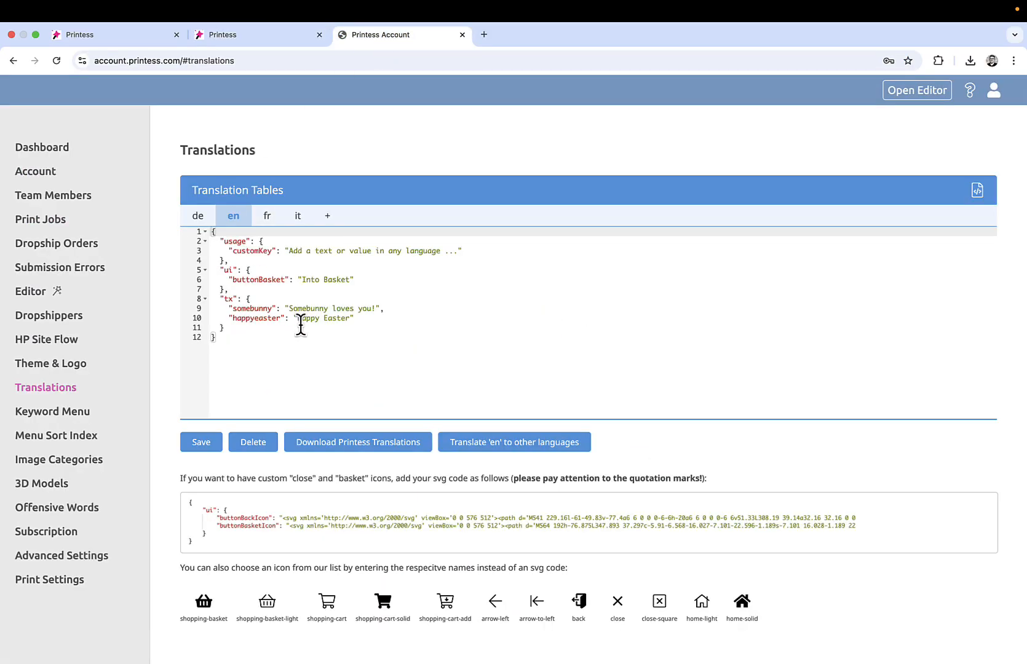
{"action": "left_click_drag", "start_coordinate": [297, 319], "coordinate": [350, 318]}
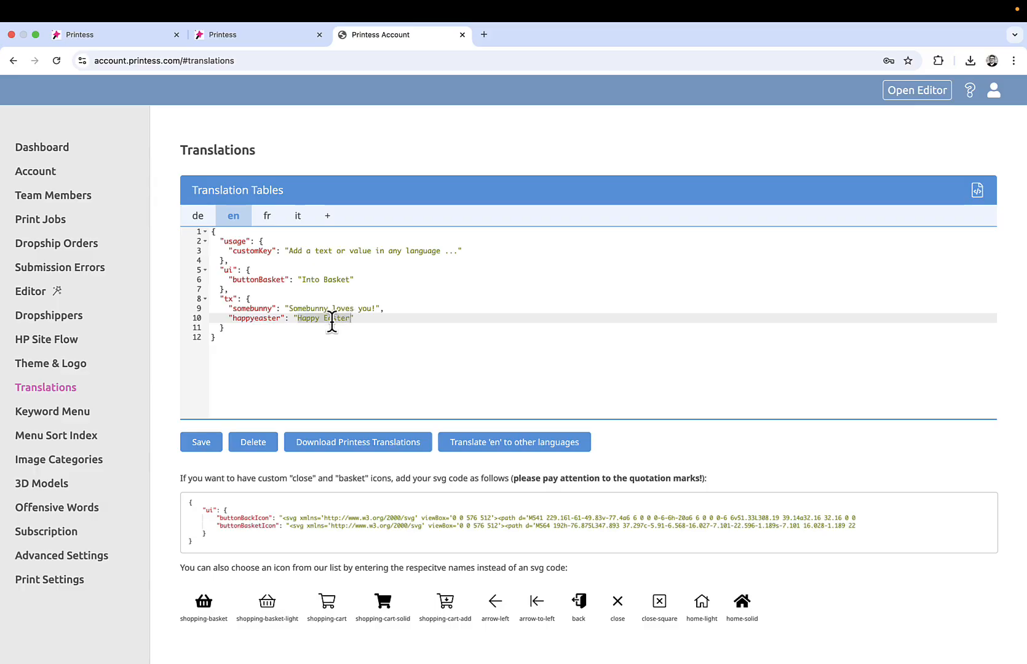
{"action": "left_click_drag", "start_coordinate": [232, 319], "coordinate": [280, 318]}
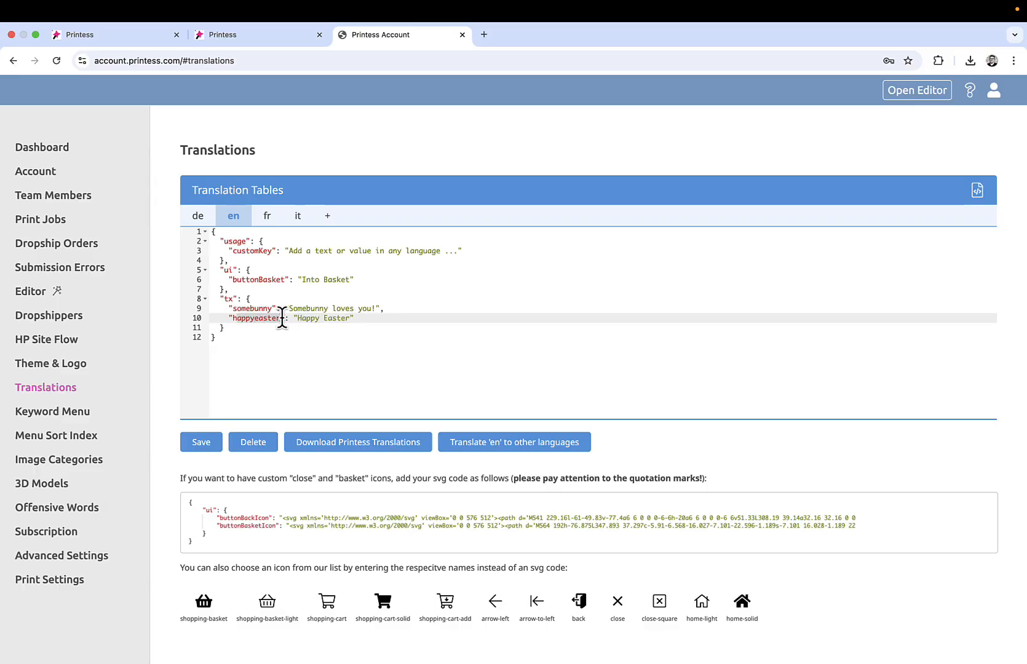
{"action": "left_click", "coordinate": [232, 318]}
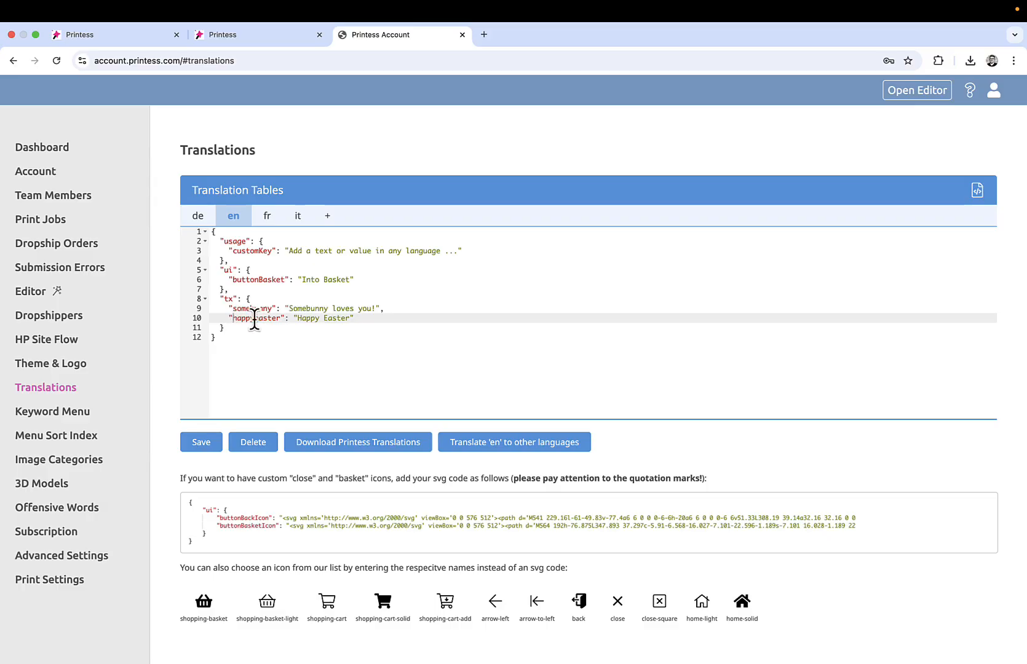
{"action": "left_click", "coordinate": [250, 38]}
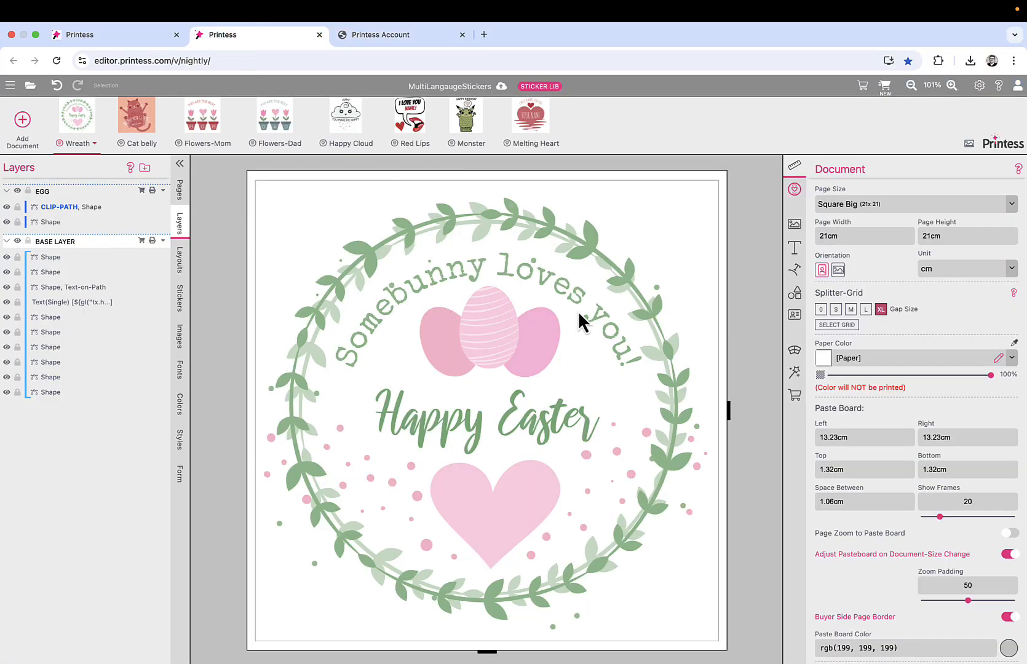
{"action": "left_click", "coordinate": [505, 410]}
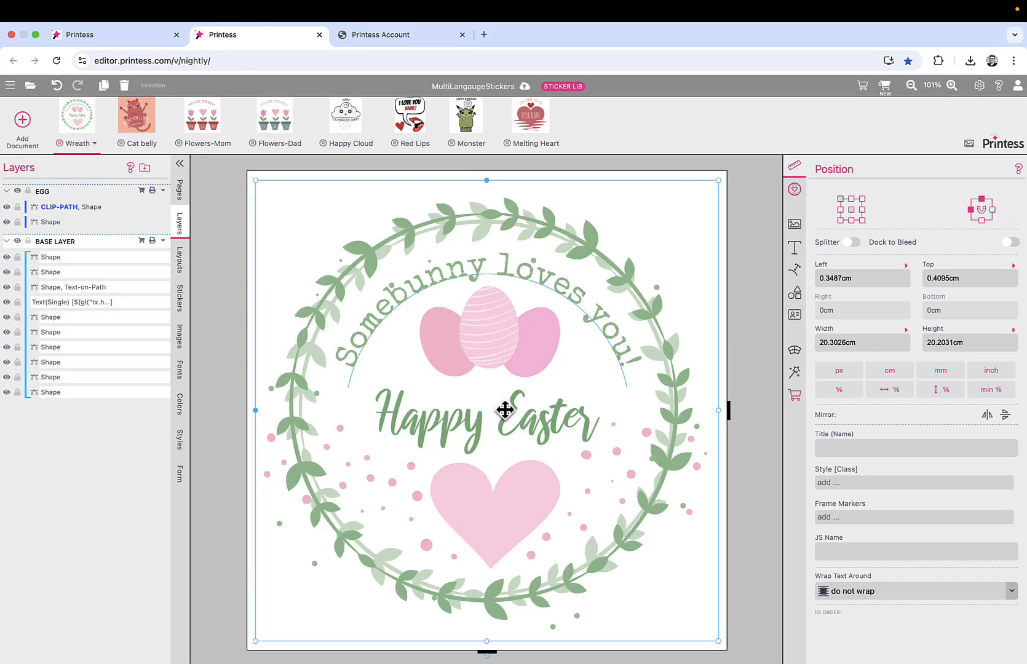
{"action": "left_click", "coordinate": [114, 304]}
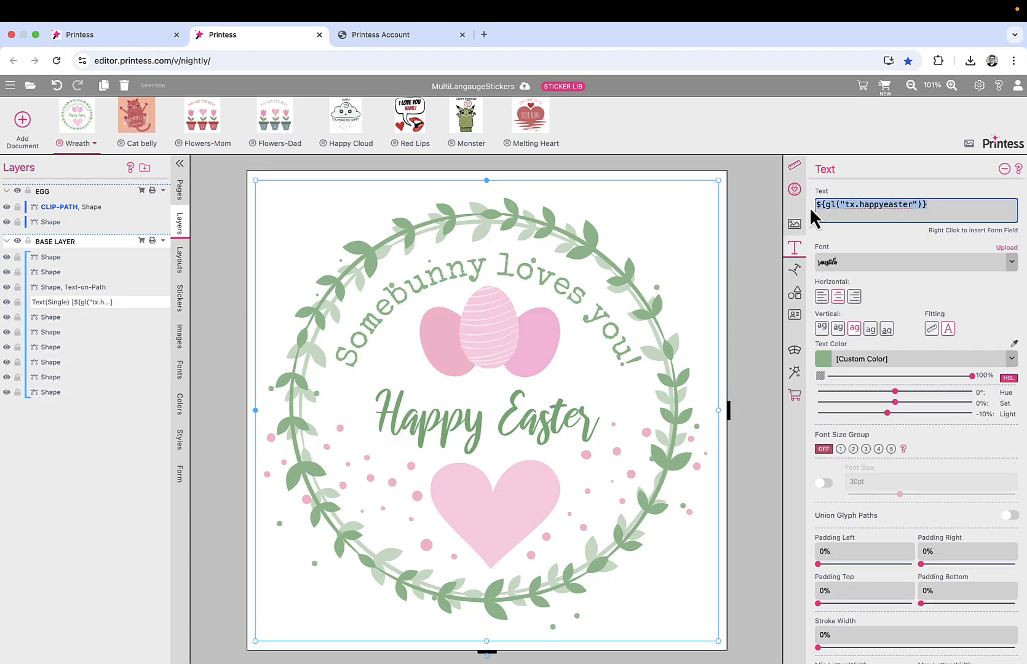
{"action": "left_click", "coordinate": [228, 229]}
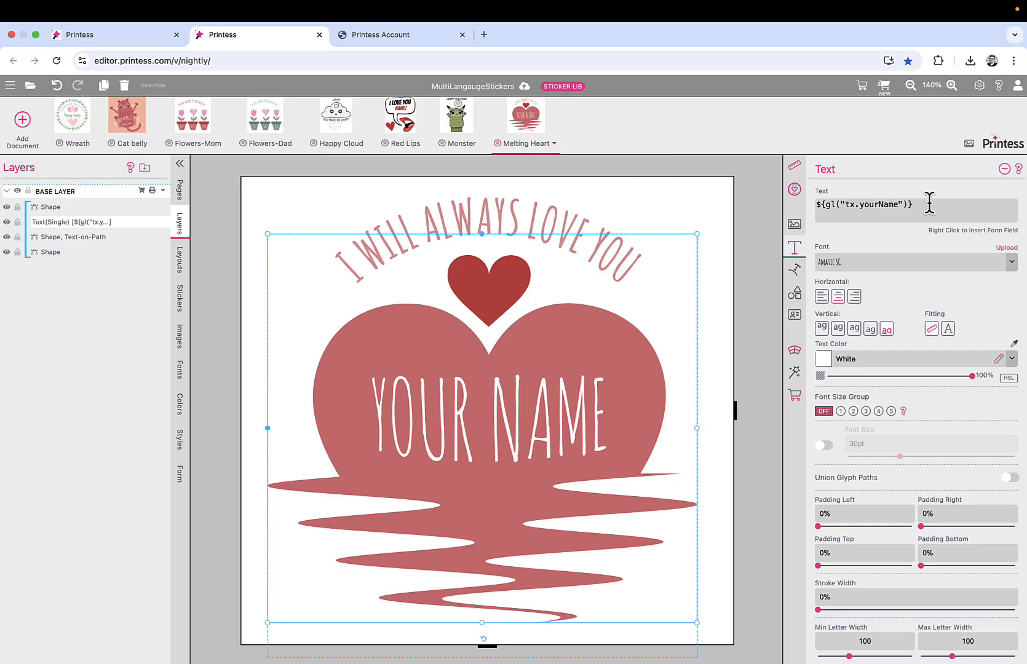
- Check the expression of the Melting Heart's name text, then publish all snippets of the sticker template
{"action": "left_click_drag", "start_coordinate": [929, 202], "coordinate": [807, 215]}
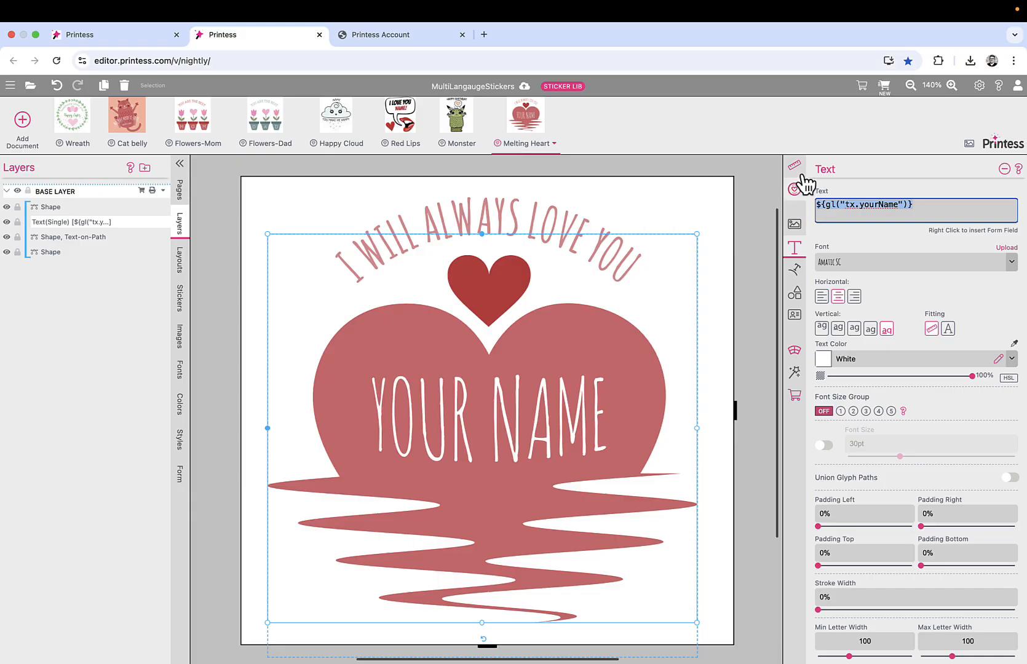
{"action": "left_click", "coordinate": [795, 189]}
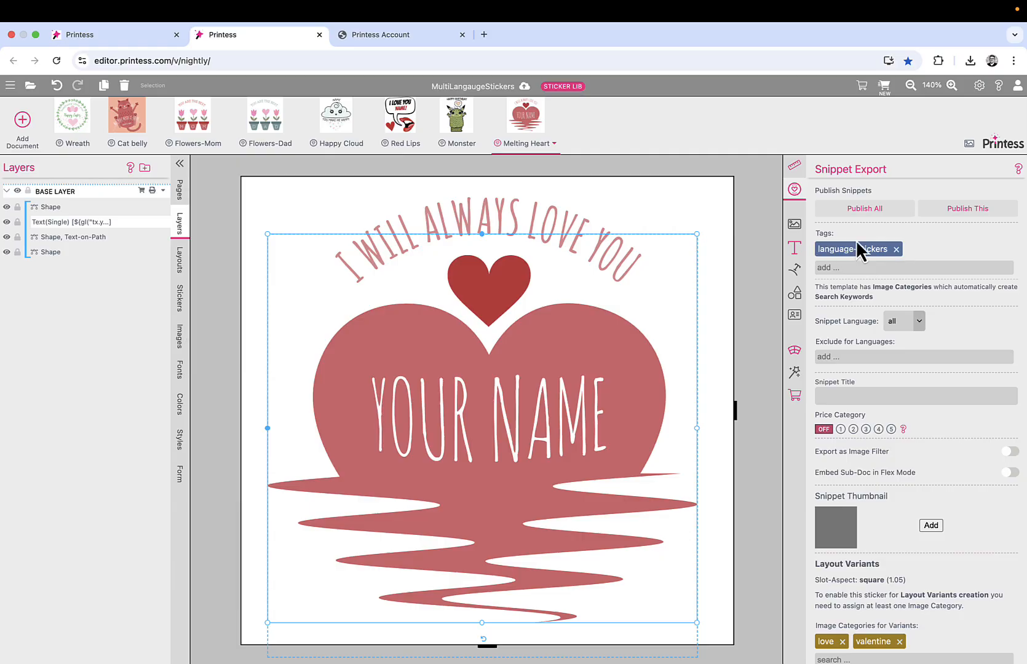
{"action": "left_click", "coordinate": [861, 209]}
{"action": "left_click", "coordinate": [648, 505]}
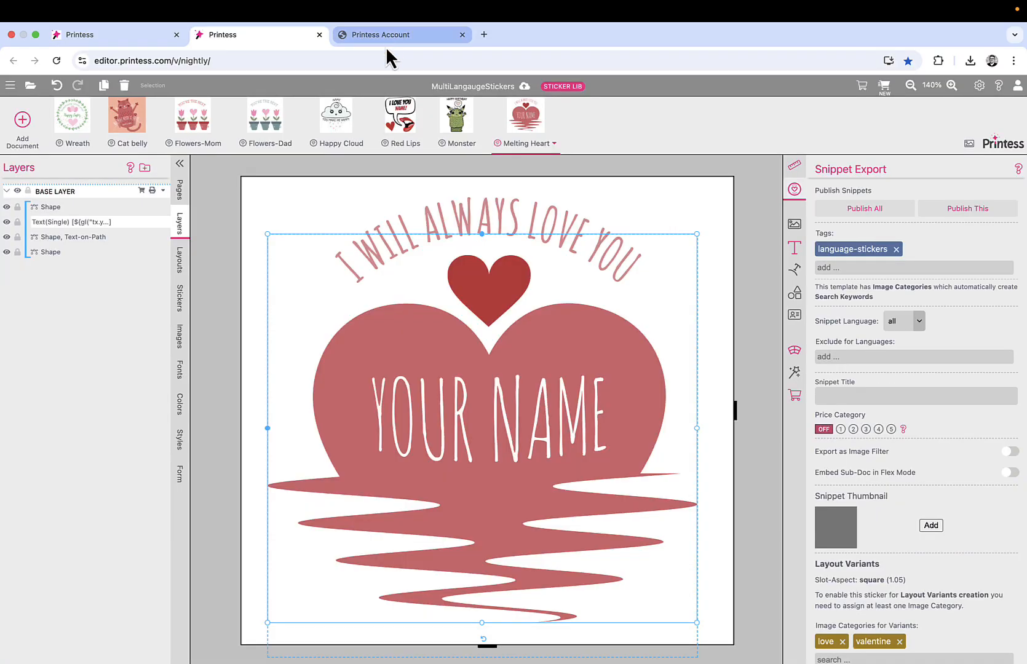
- Switch to the account's translations, save the English table and translate it to the other languages
{"action": "left_click", "coordinate": [386, 38]}
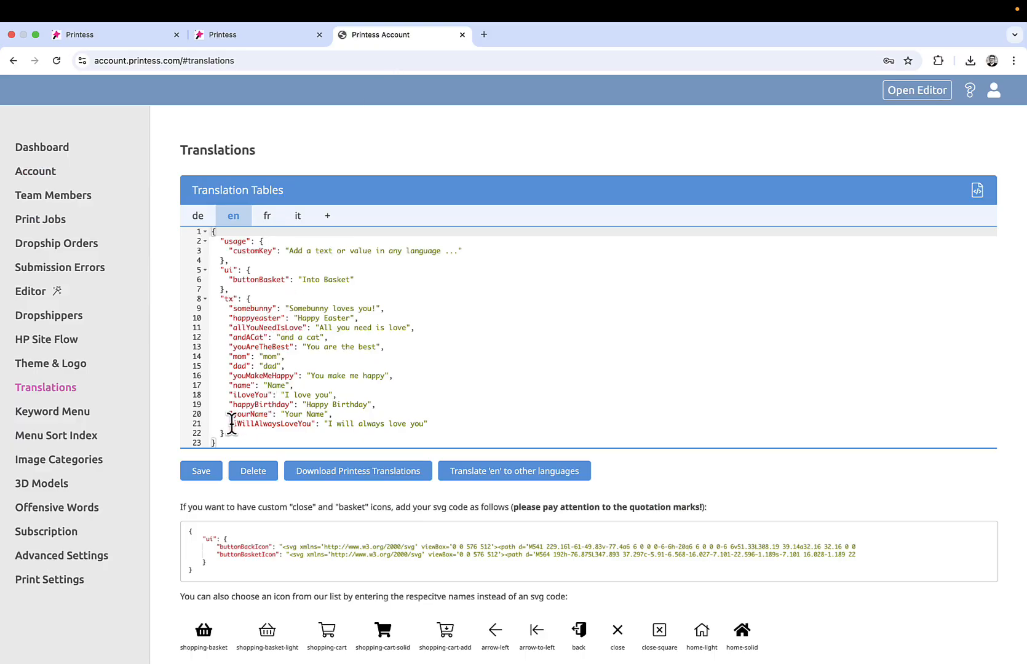
{"action": "left_click", "coordinate": [205, 476]}
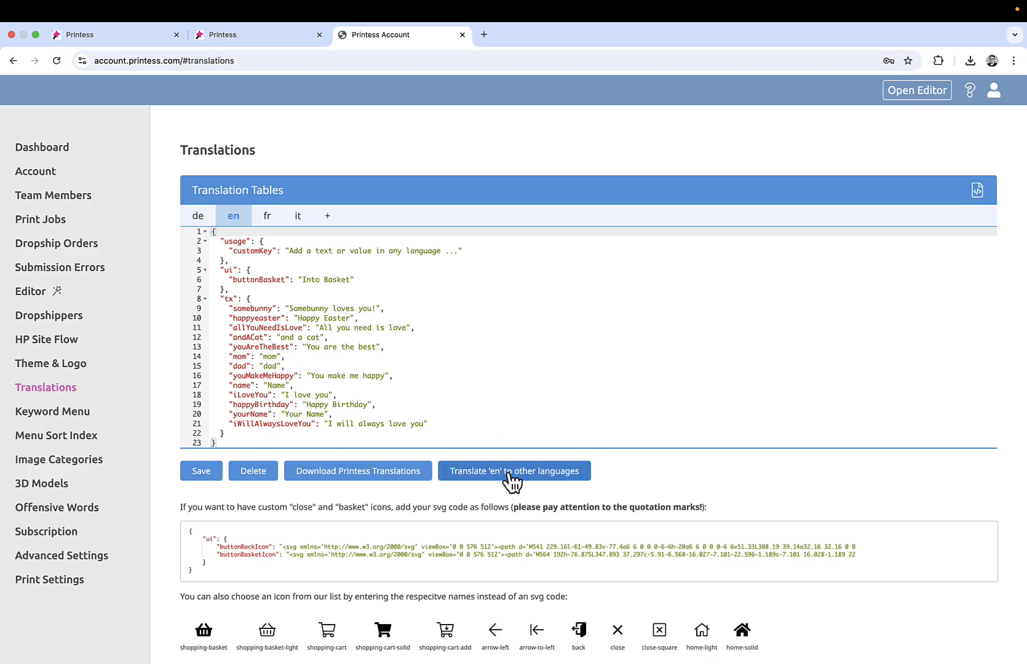
{"action": "left_click", "coordinate": [509, 474]}
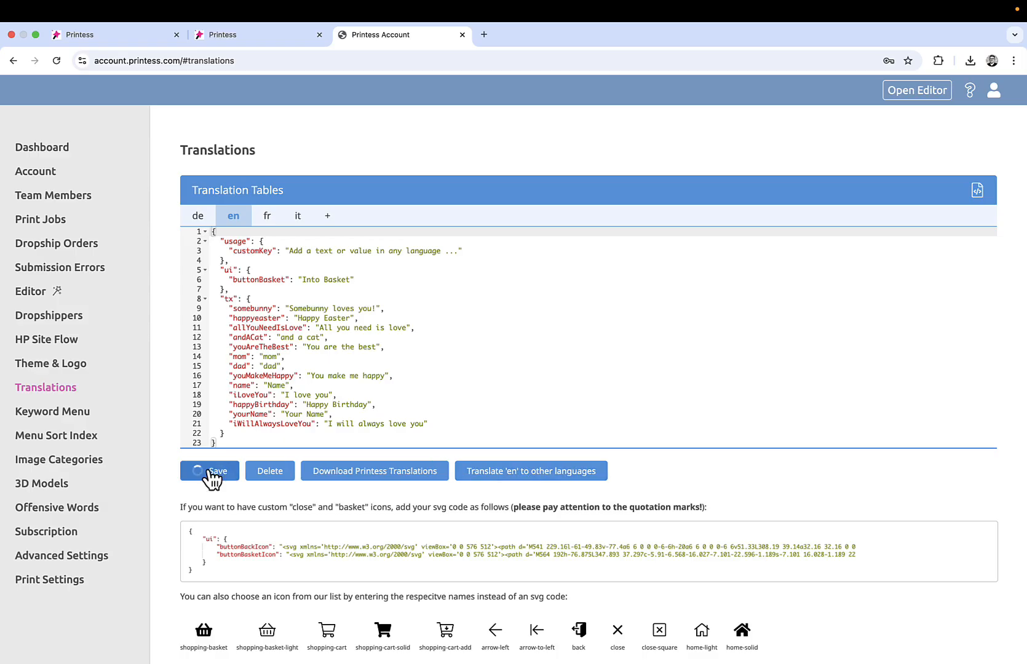
- Review the translated texts in the French, Italian and German translation tables
{"action": "left_click", "coordinate": [270, 217]}
{"action": "left_click", "coordinate": [299, 218]}
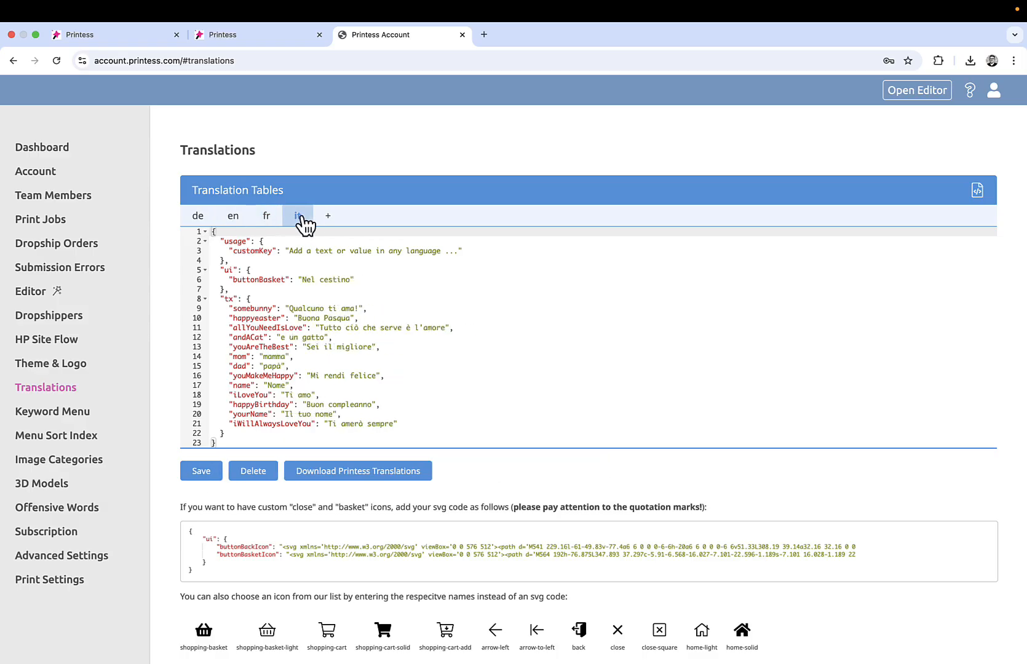
{"action": "left_click", "coordinate": [201, 219]}
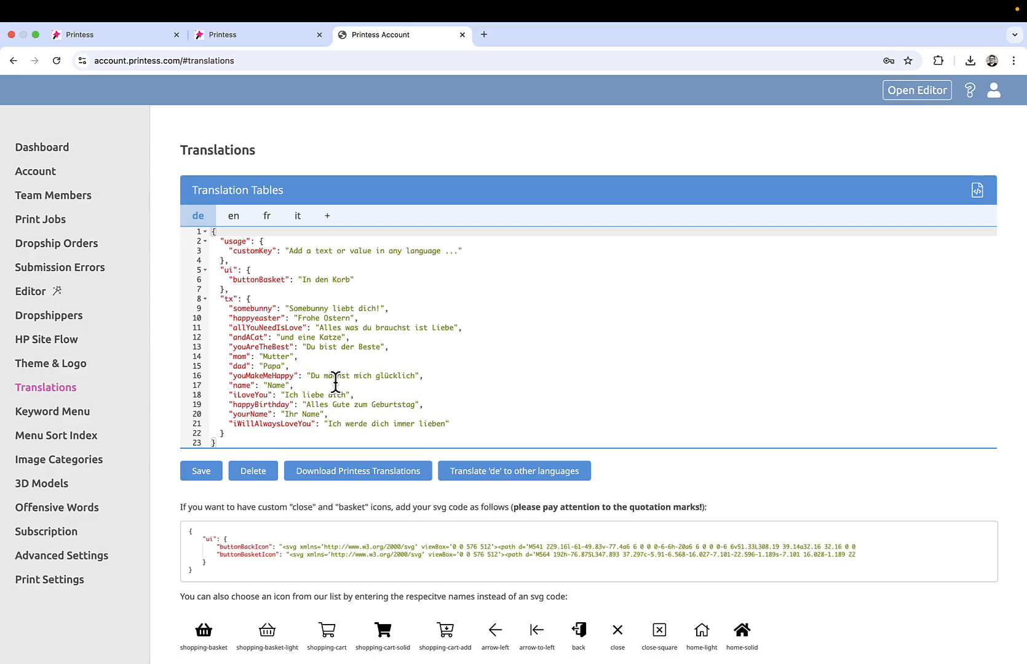
- Switch to the unsaved template, add a sticker group filtered by the language-stickers tag to page 1 and preview it in the buyer view
{"action": "left_click", "coordinate": [130, 35]}
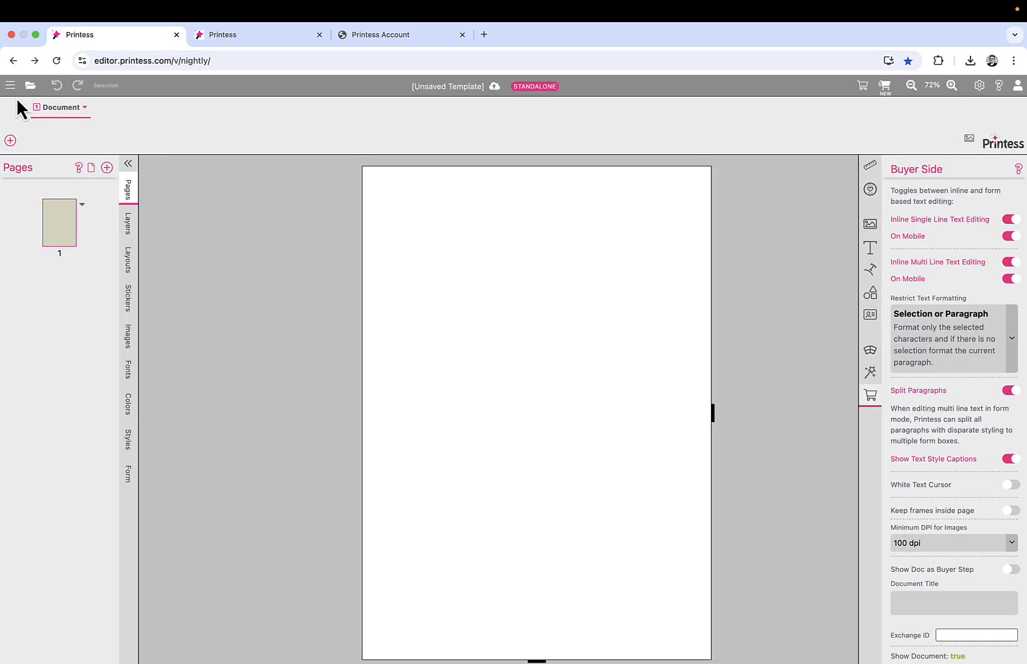
{"action": "left_click", "coordinate": [129, 299]}
{"action": "left_click", "coordinate": [52, 291]}
{"action": "left_click", "coordinate": [53, 344]}
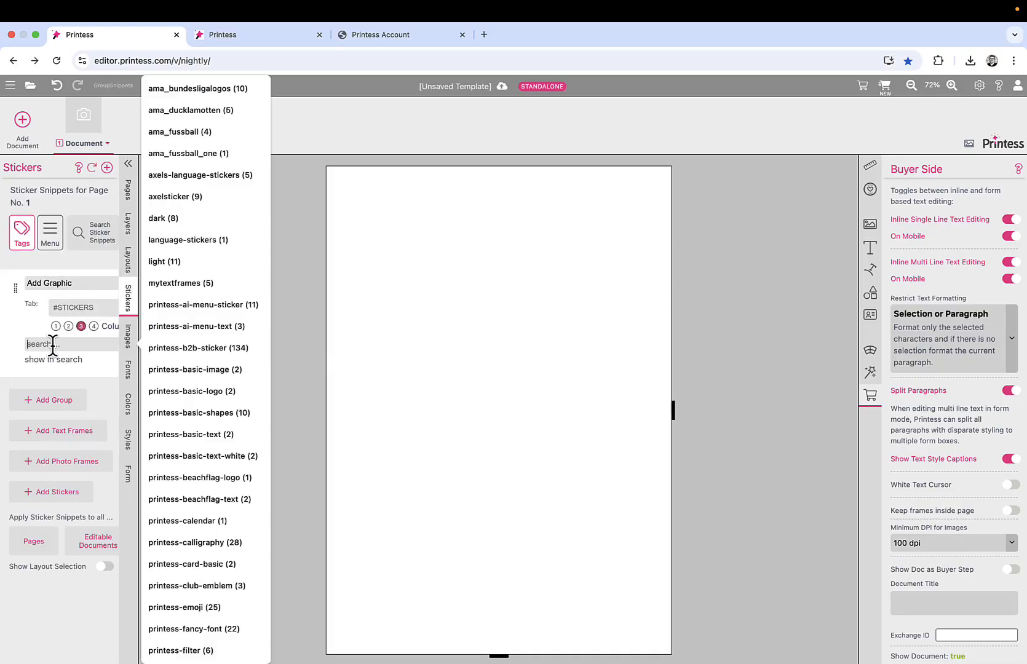
{"action": "left_click", "coordinate": [188, 239]}
{"action": "left_click", "coordinate": [68, 382]}
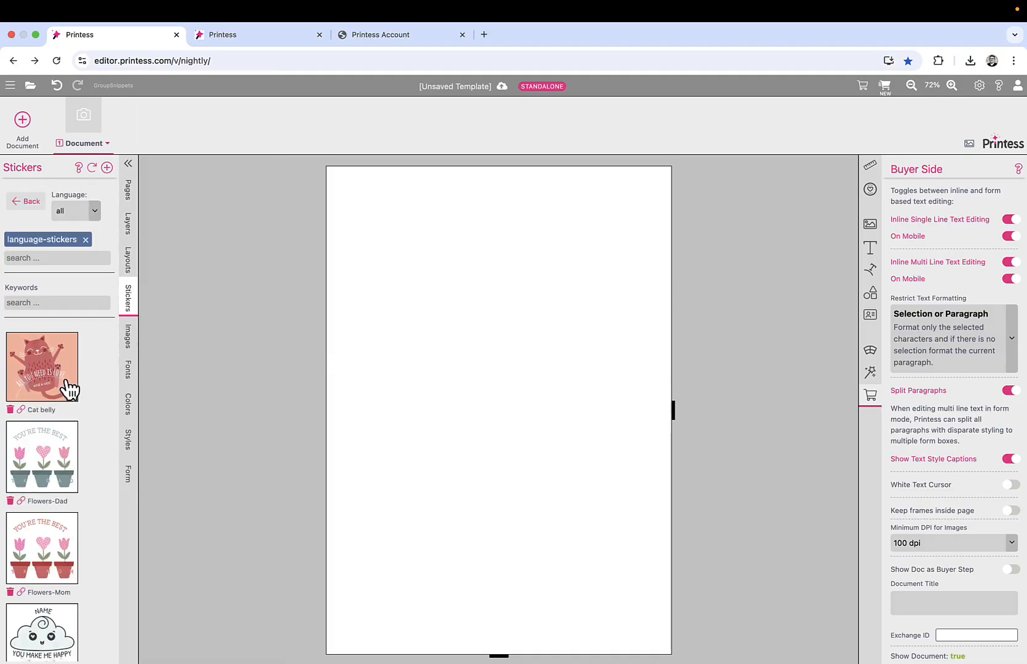
{"action": "left_click", "coordinate": [886, 86]}
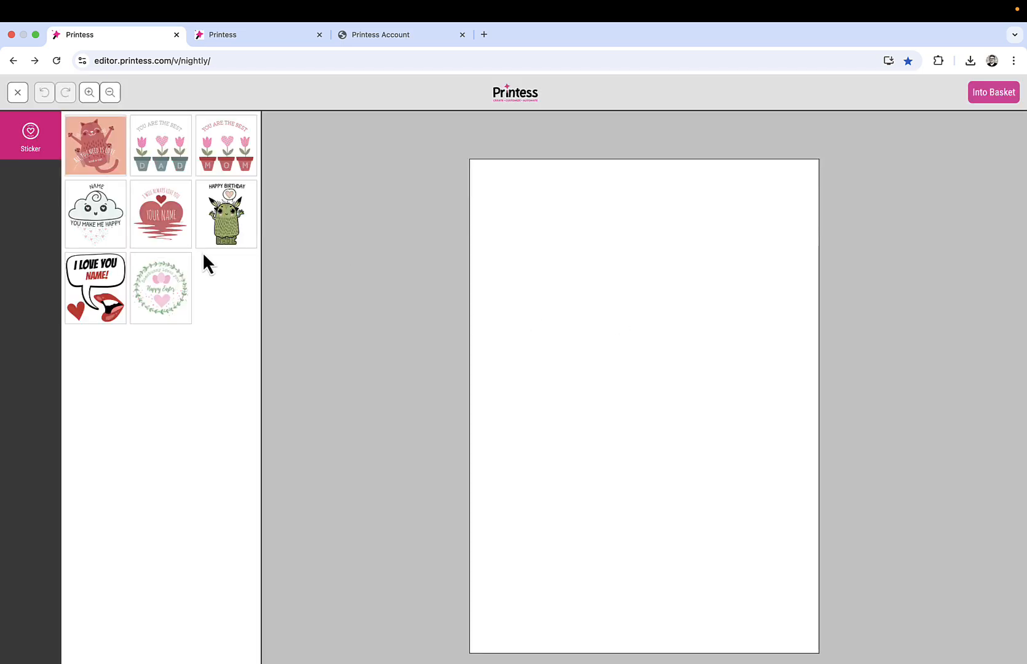
{"action": "left_click", "coordinate": [19, 93]}
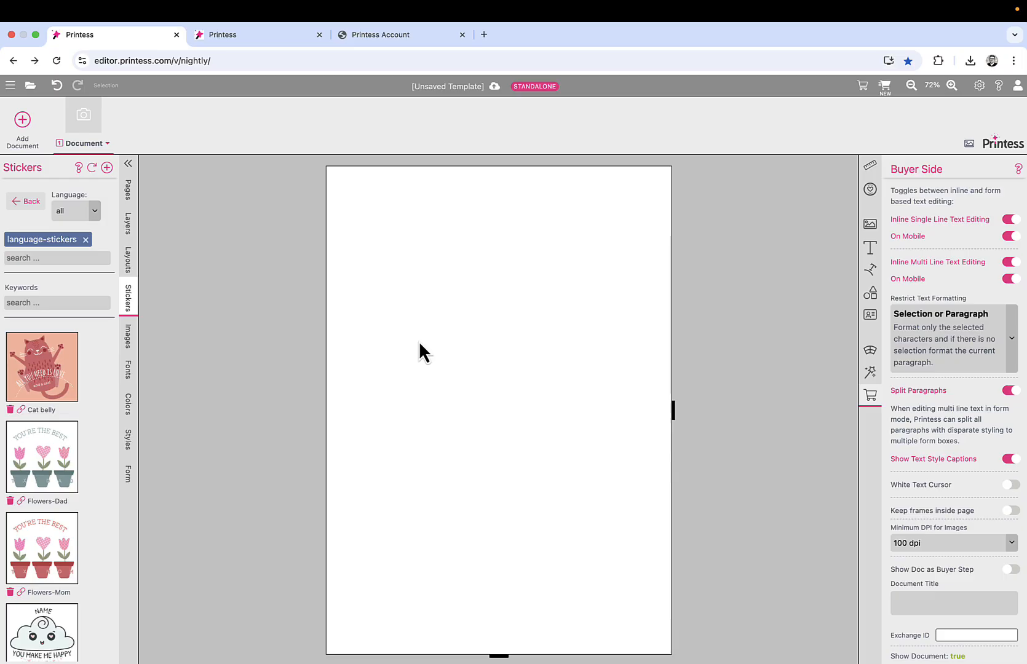
- Save the template as languageTest and generate a test link for it with the language set to fr
{"action": "key", "text": "ctrl+s"}
{"action": "left_click", "coordinate": [540, 526]}
{"action": "left_click", "coordinate": [454, 87]}
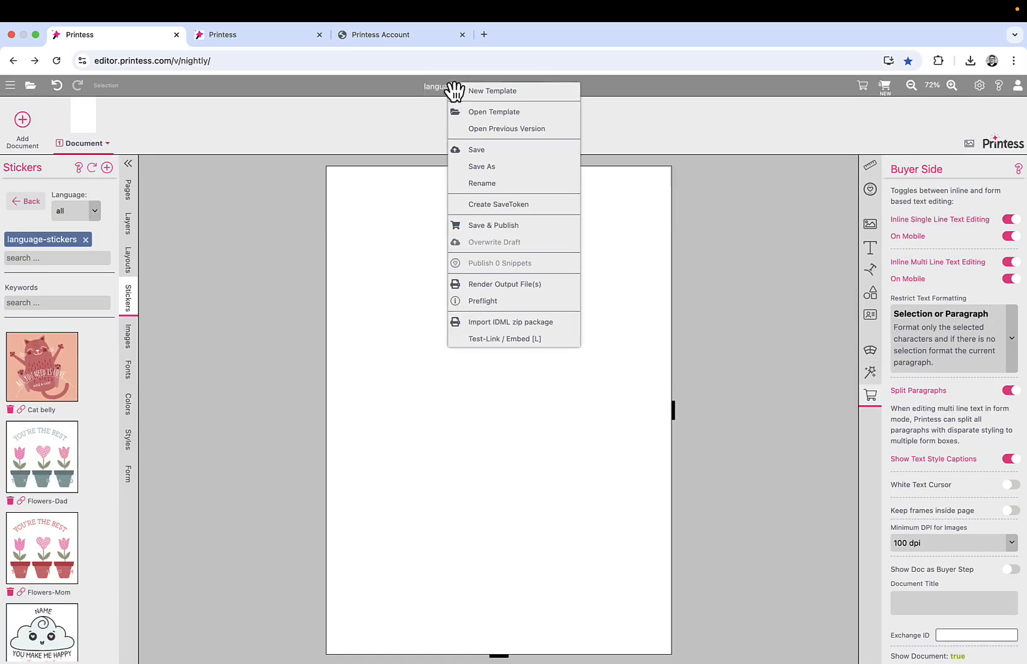
{"action": "left_click", "coordinate": [501, 340]}
{"action": "left_click", "coordinate": [634, 274]}
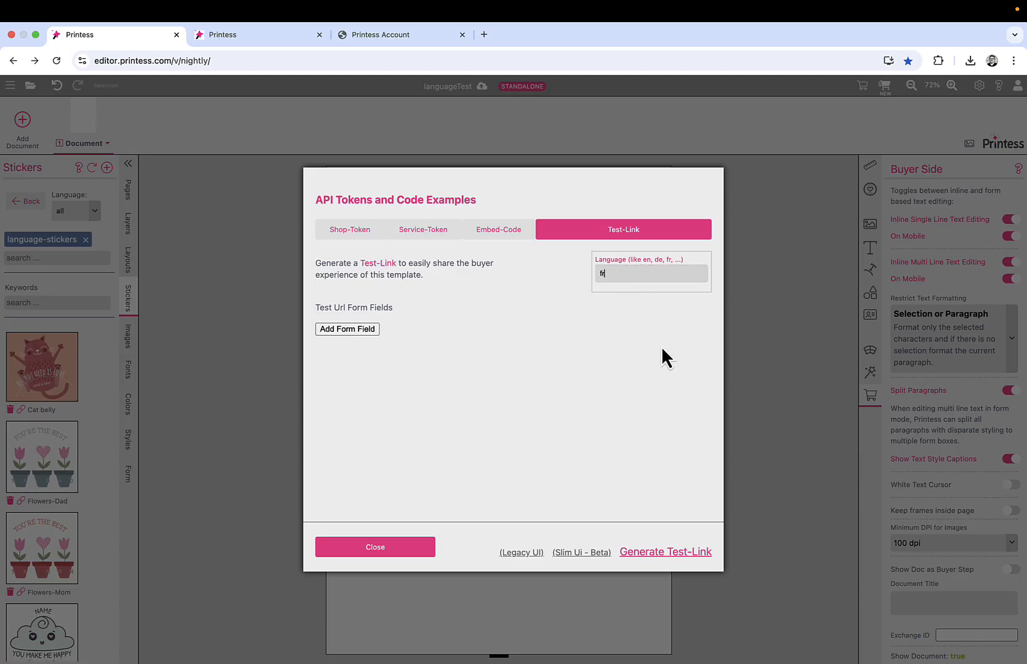
{"action": "type", "text": "fr"}
{"action": "left_click", "coordinate": [650, 552]}
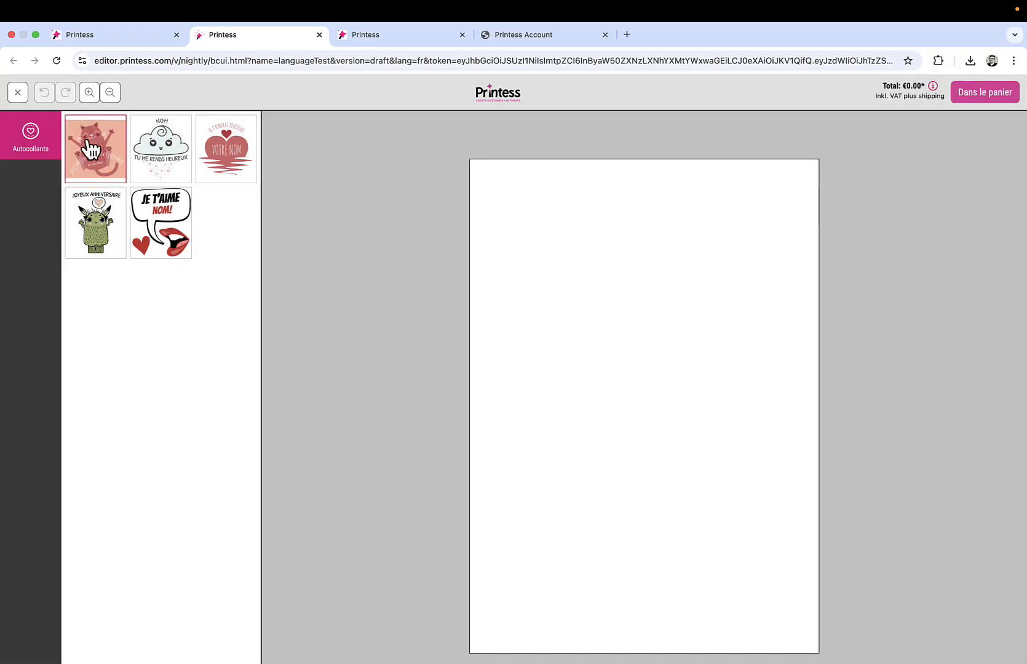
- Place the "Je t'aime nom!" speech bubble sticker on the French page and move it up and slightly left
{"action": "left_click", "coordinate": [165, 237]}
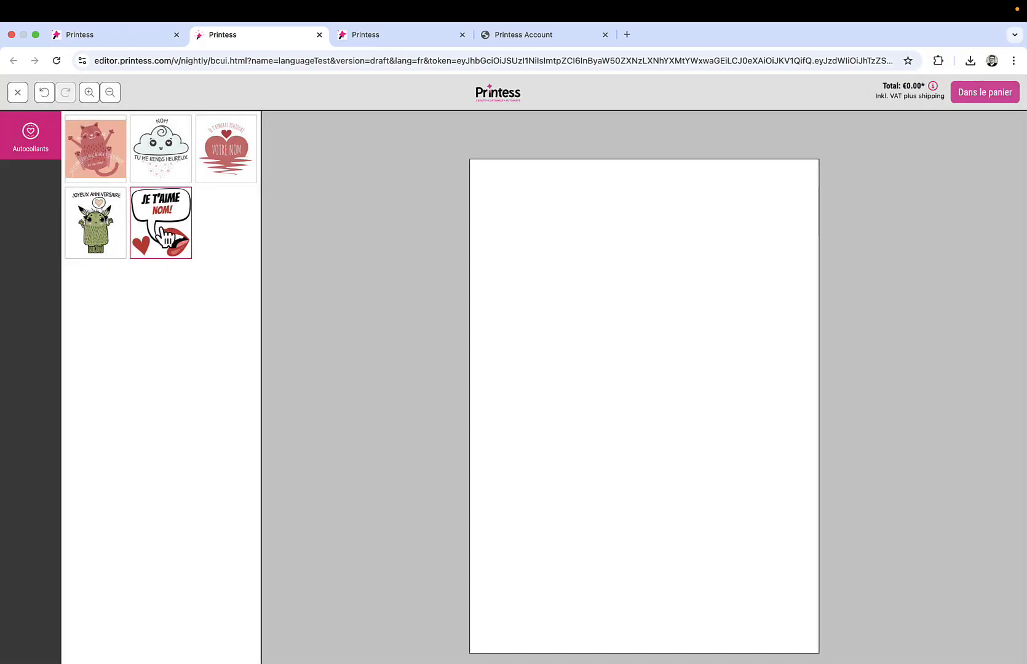
{"action": "left_click", "coordinate": [653, 362]}
{"action": "left_click_drag", "start_coordinate": [654, 362], "coordinate": [623, 312]}
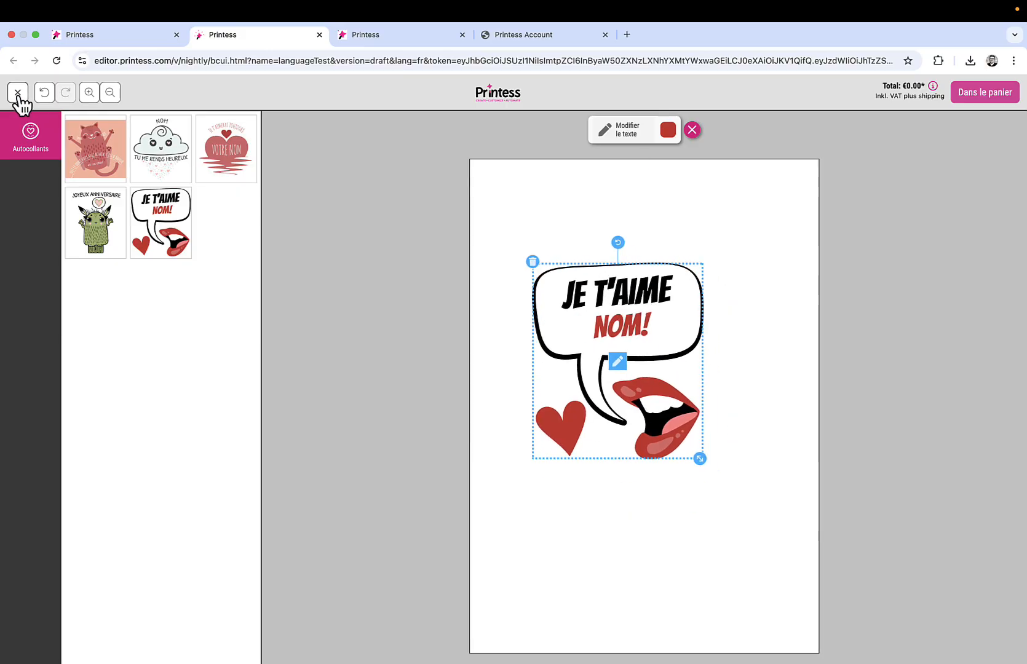
- Generate a test link for languageTest with the language set to it and place the "Ti amo nome!" sticker on the page
{"action": "left_click", "coordinate": [138, 43]}
{"action": "double_click", "coordinate": [612, 272]}
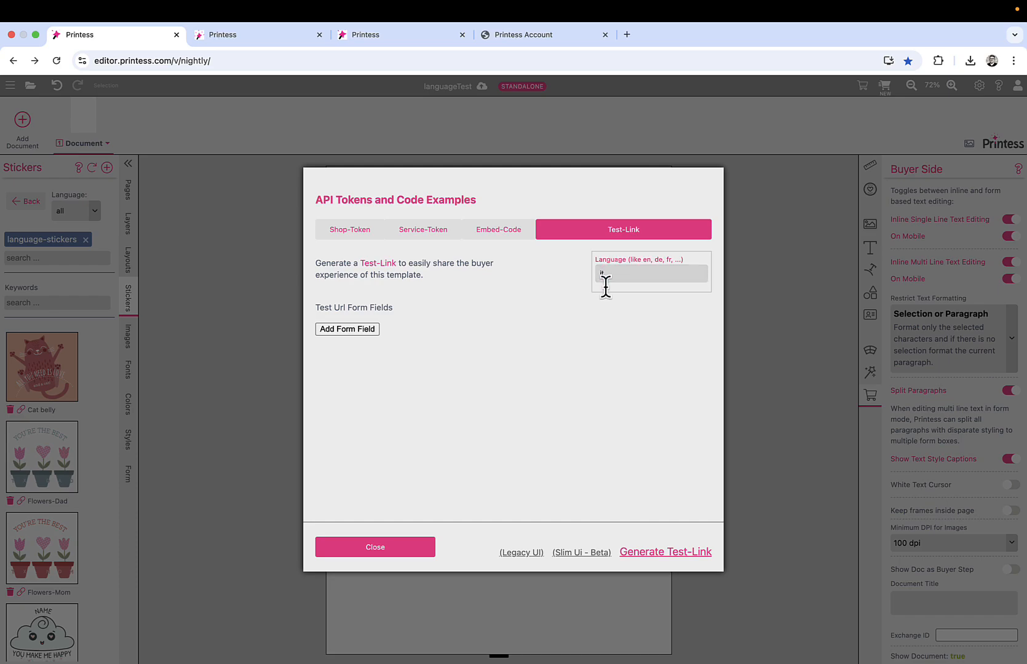
{"action": "left_click", "coordinate": [643, 552]}
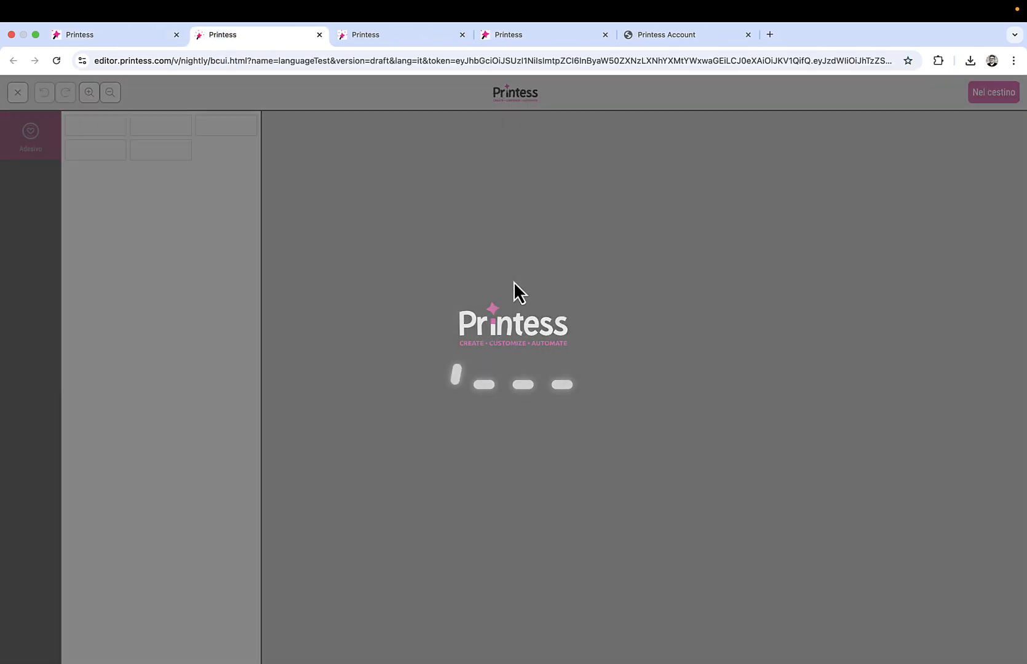
{"action": "left_click", "coordinate": [172, 223]}
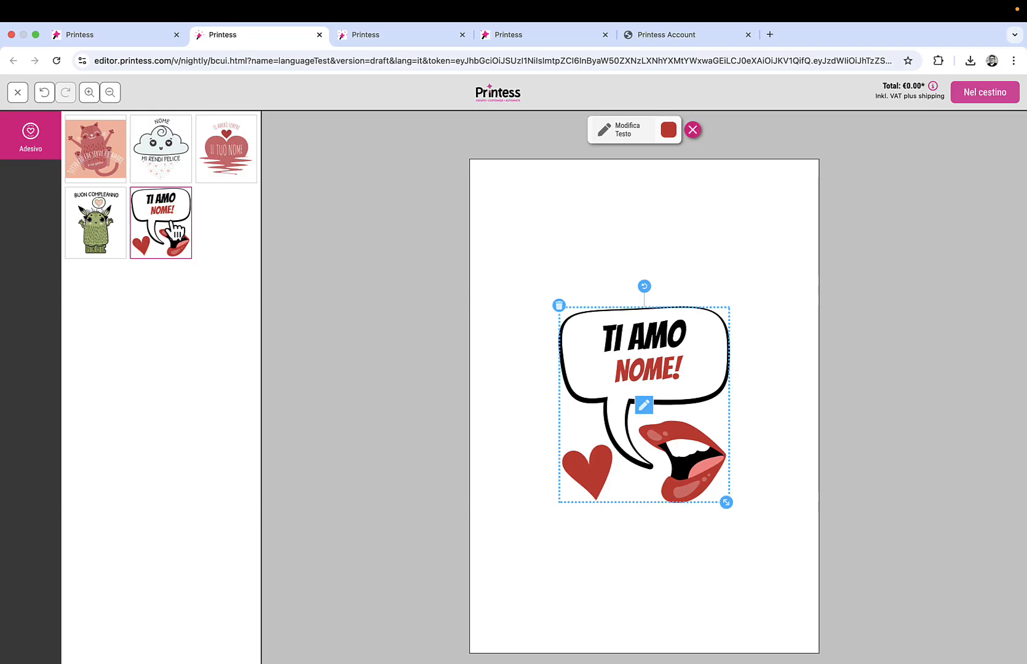